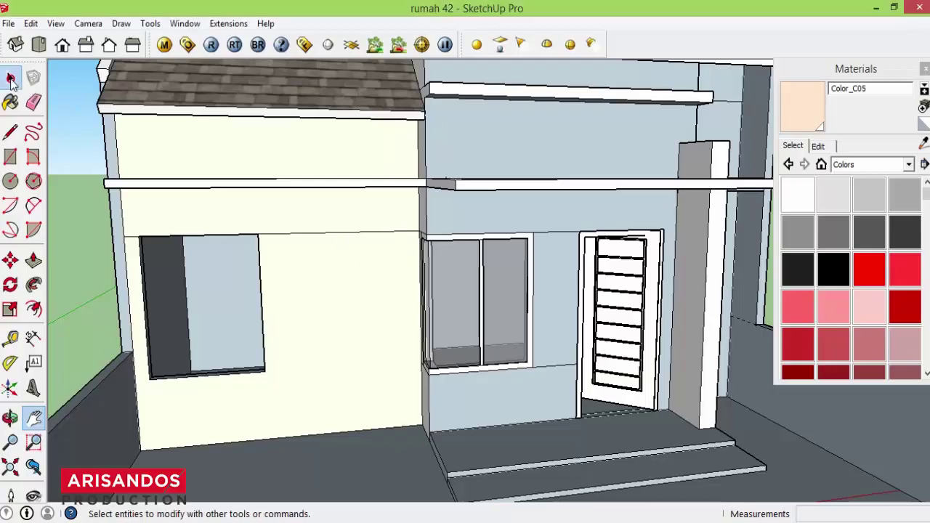
Orbit slightly and zoom in on the cream wall beside the recessed window
click(10, 77)
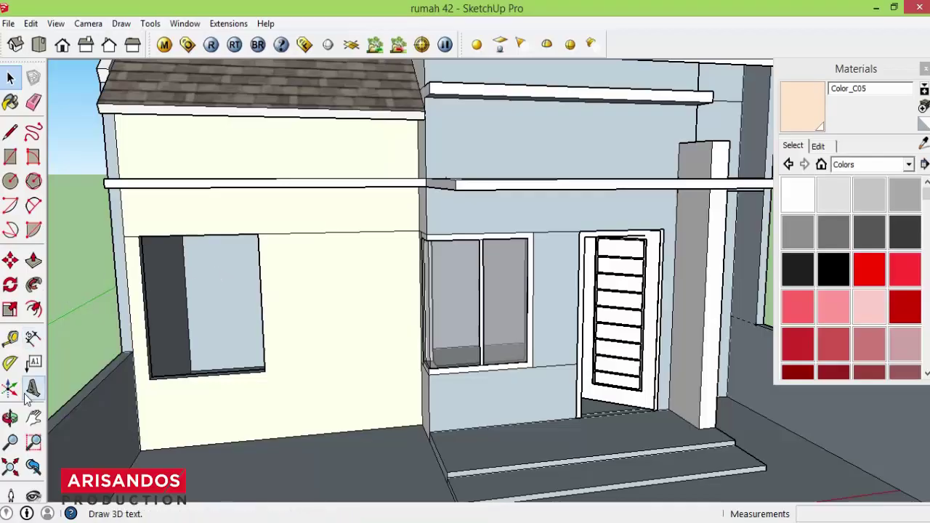
click(10, 417)
drag(224, 326, 191, 325)
scroll(290, 322, up, 3)
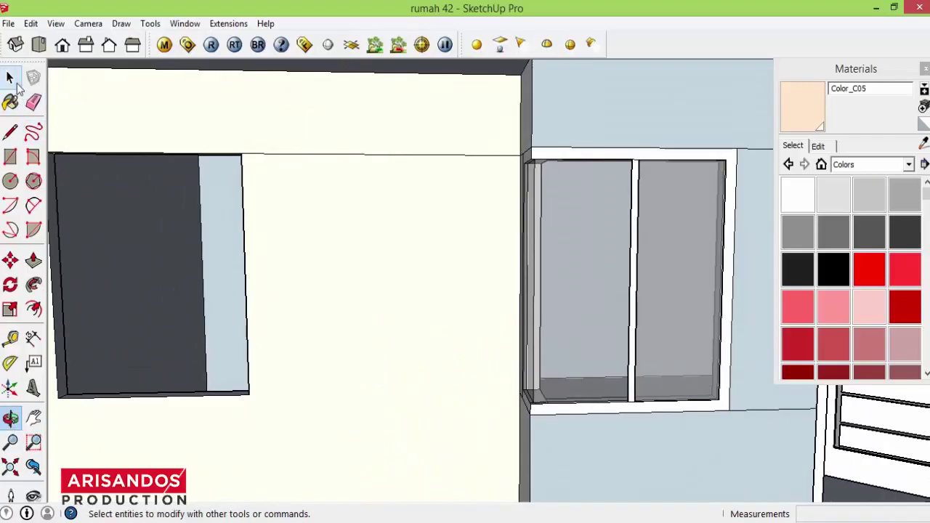
Draw a rectangular opening outline on the cream wall next to the existing window
click(10, 78)
click(11, 159)
click(11, 161)
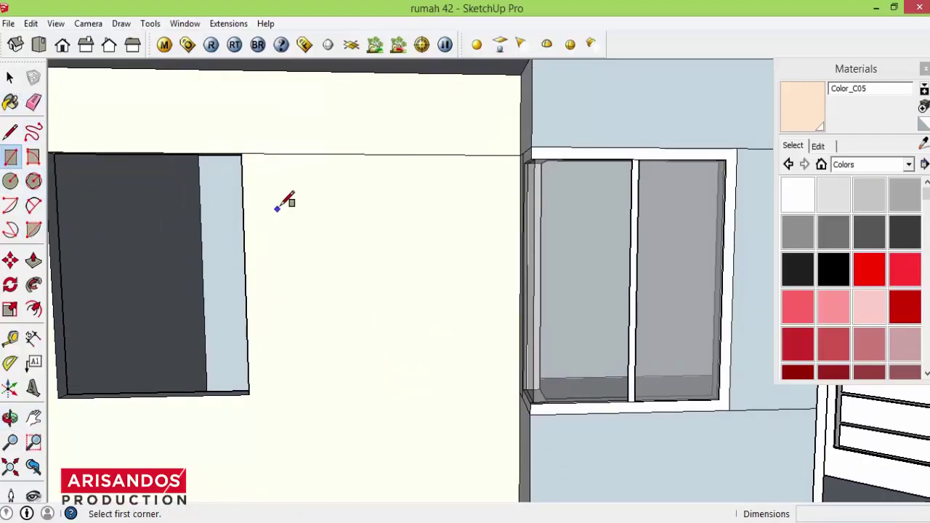
click(316, 154)
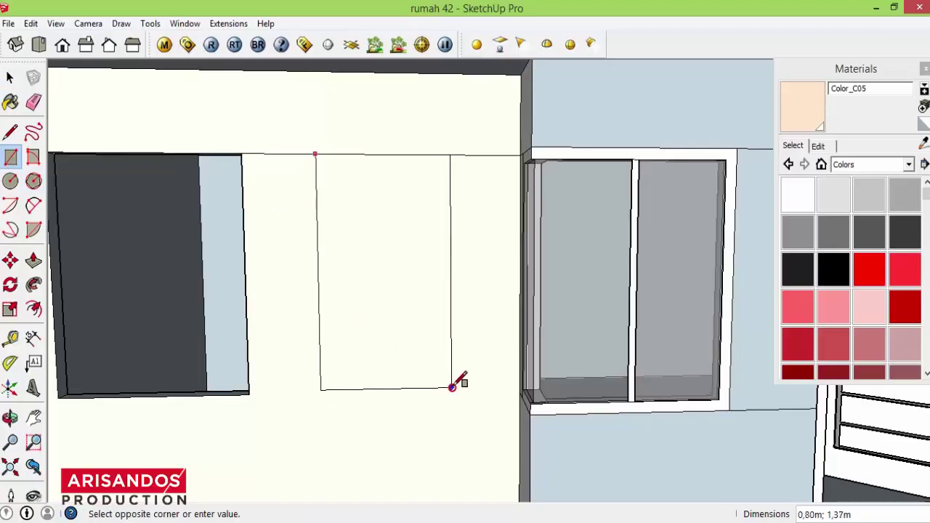
click(450, 389)
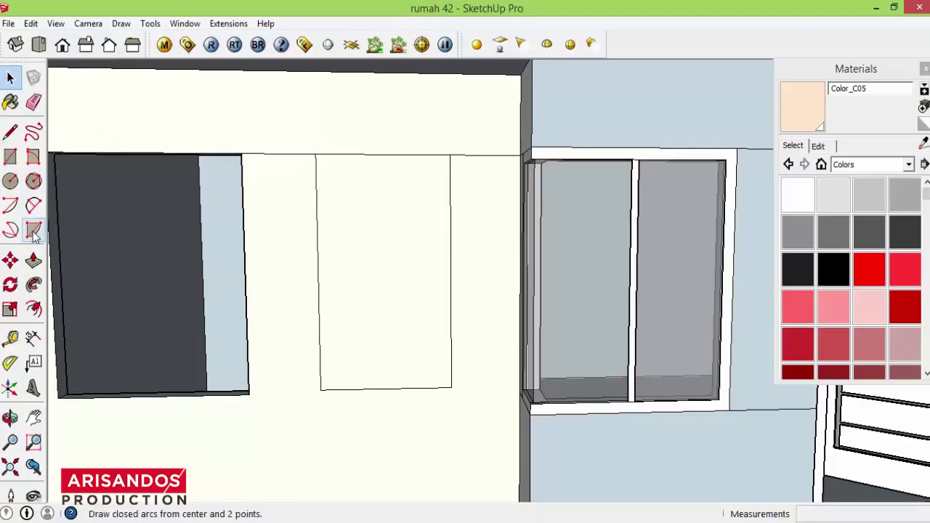
Push the new opening 0,10 m into the wall and orbit to inspect it
click(33, 260)
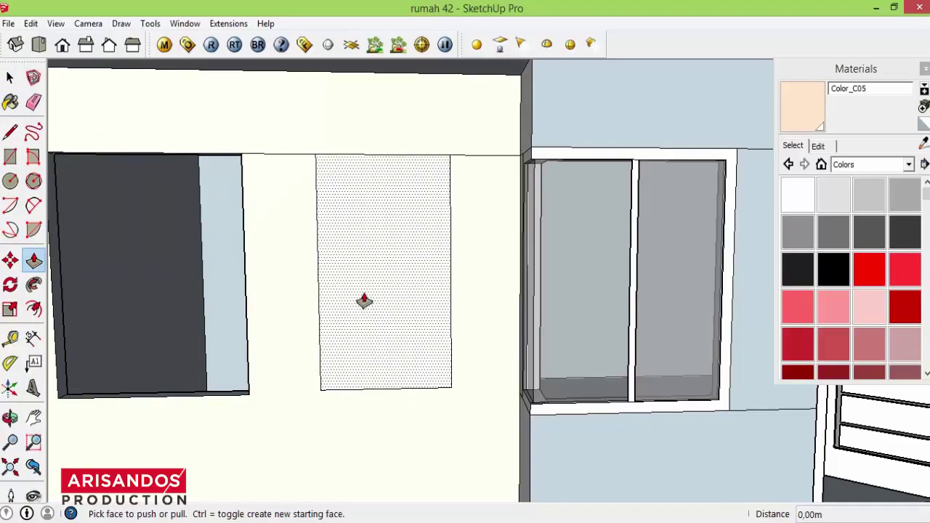
scroll(385, 258, up, 2)
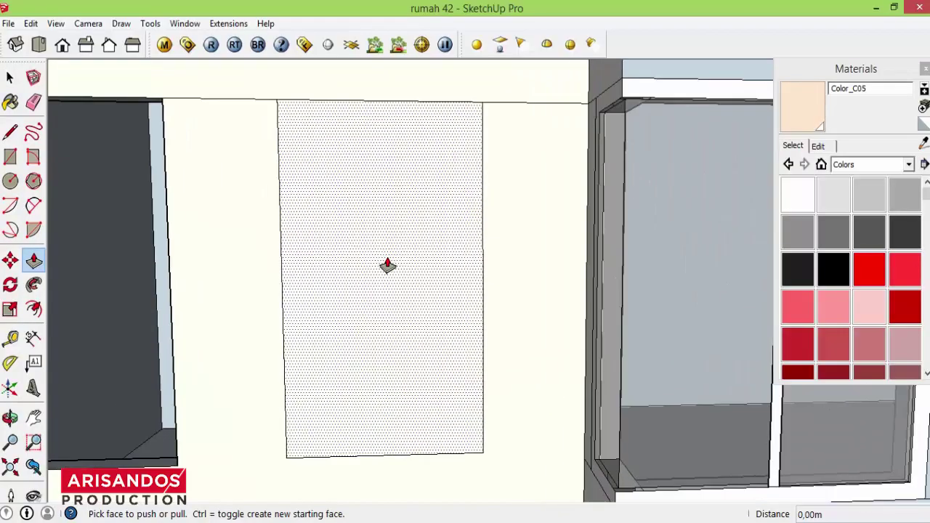
click(357, 320)
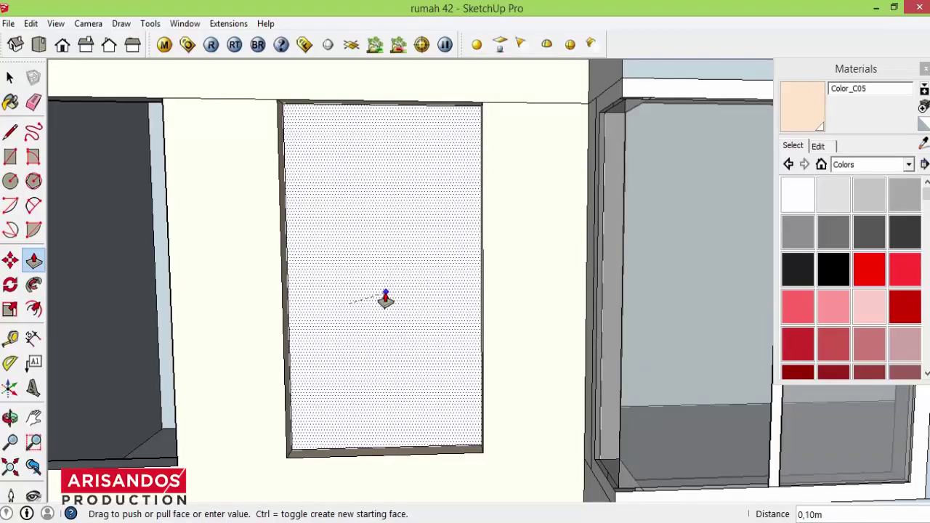
click(385, 298)
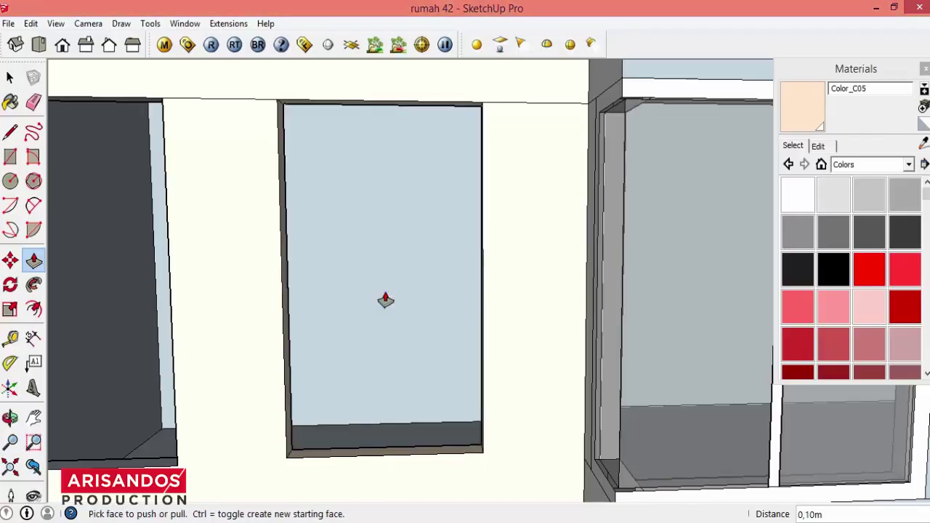
scroll(386, 301, down, 3)
click(9, 417)
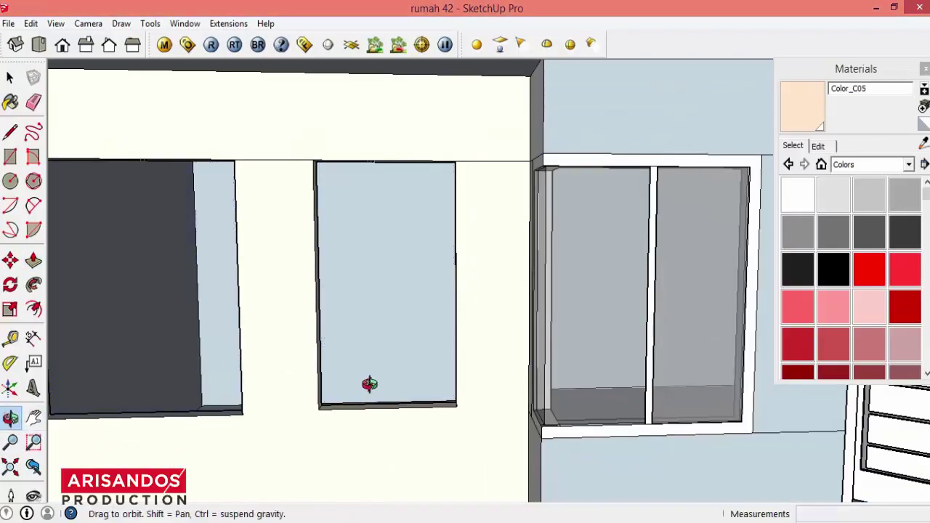
mouse_move(370, 385)
mouse_down()
mouse_move(403, 393)
mouse_move(449, 357)
mouse_move(426, 321)
mouse_move(400, 352)
mouse_up()
Pan to empty lawn and draw a 4 by 0,15 m wall footprint
scroll(401, 352, down, 5)
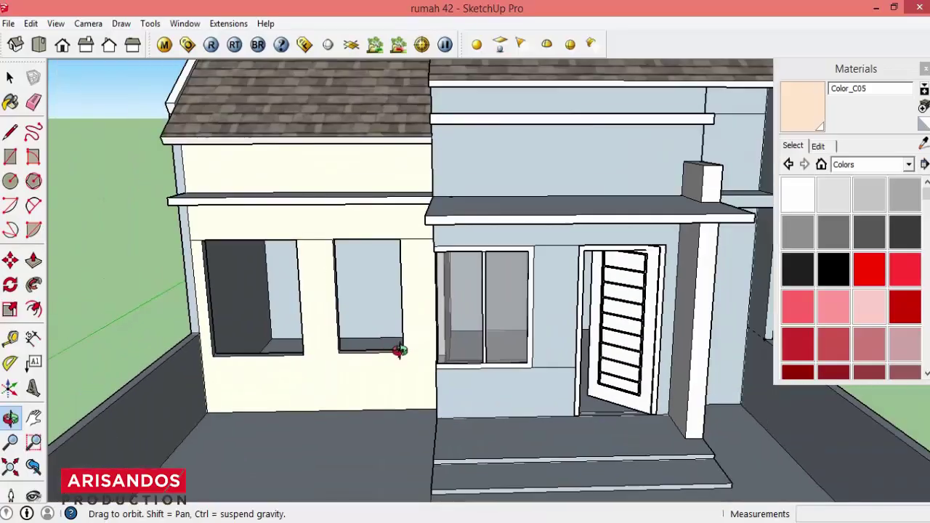
click(34, 417)
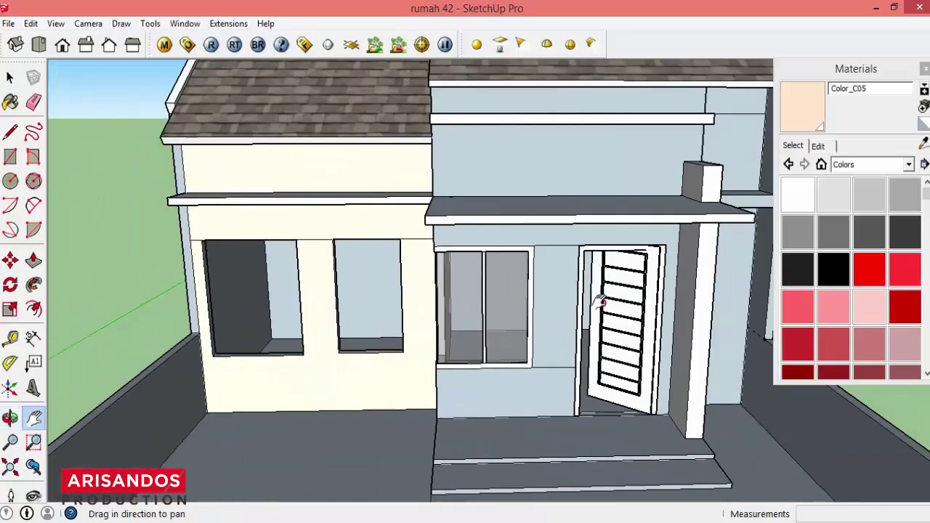
middle_drag(601, 301, 287, 303)
middle_drag(560, 328, 454, 325)
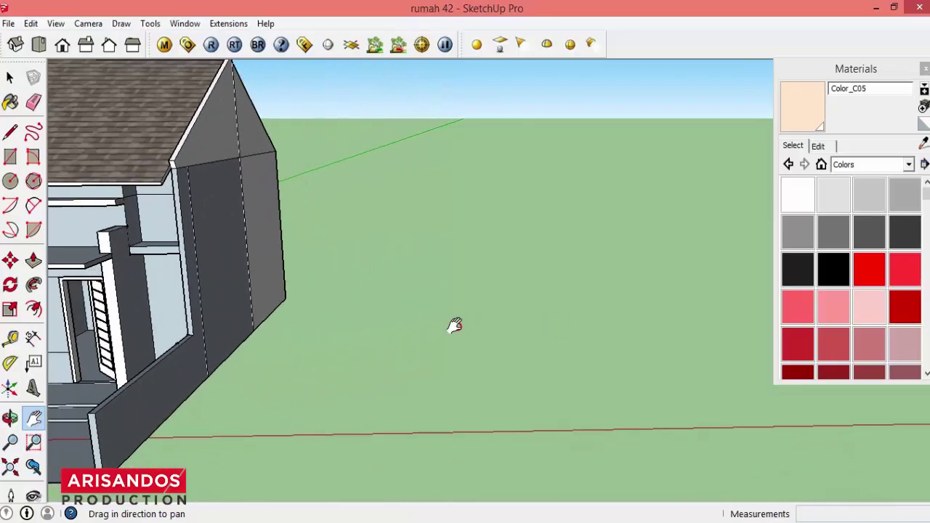
drag(454, 326, 420, 327)
click(10, 156)
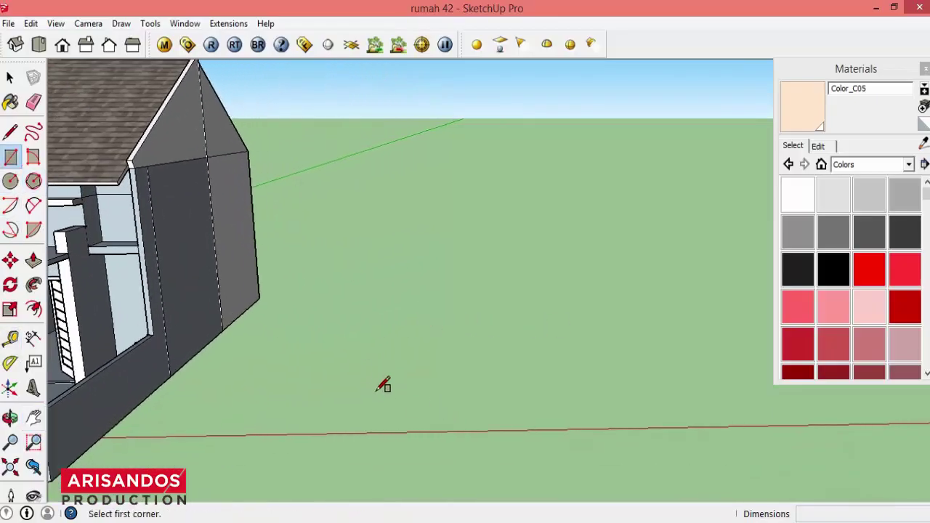
click(368, 389)
text(4;0,15)
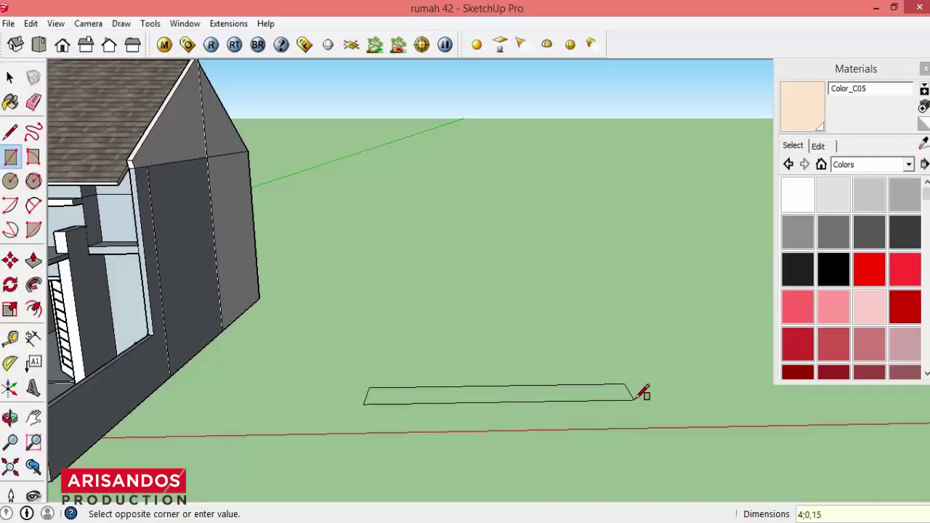
key(Return)
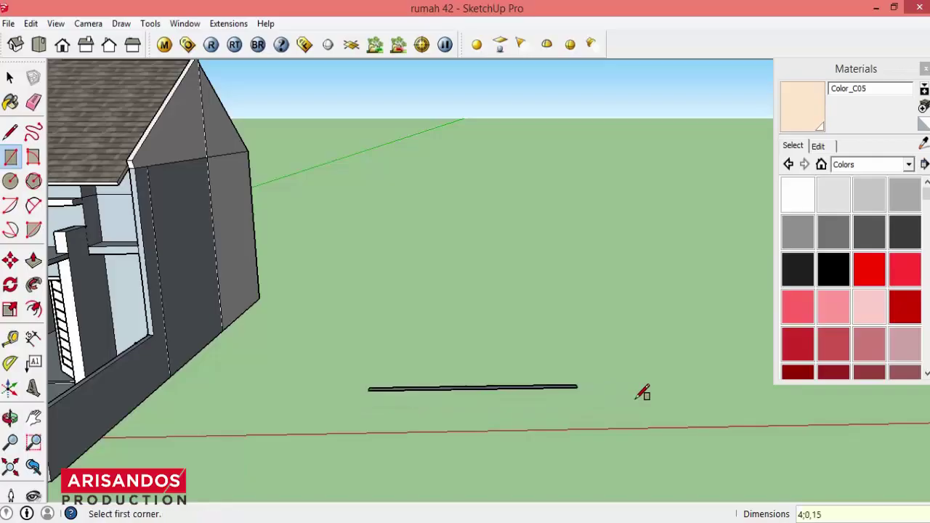
Raise the footprint 3 m into a freestanding wall
scroll(642, 392, up, 3)
scroll(556, 378, up, 1)
click(10, 77)
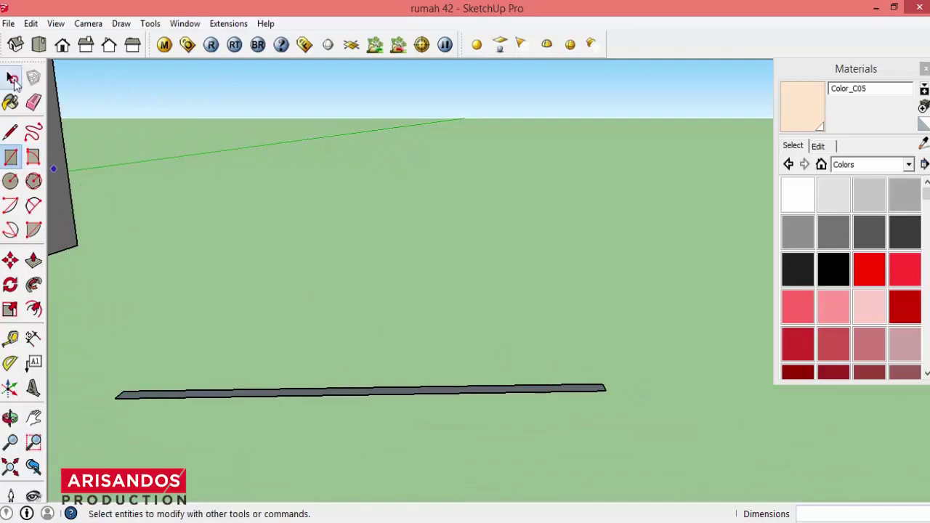
click(35, 263)
click(208, 395)
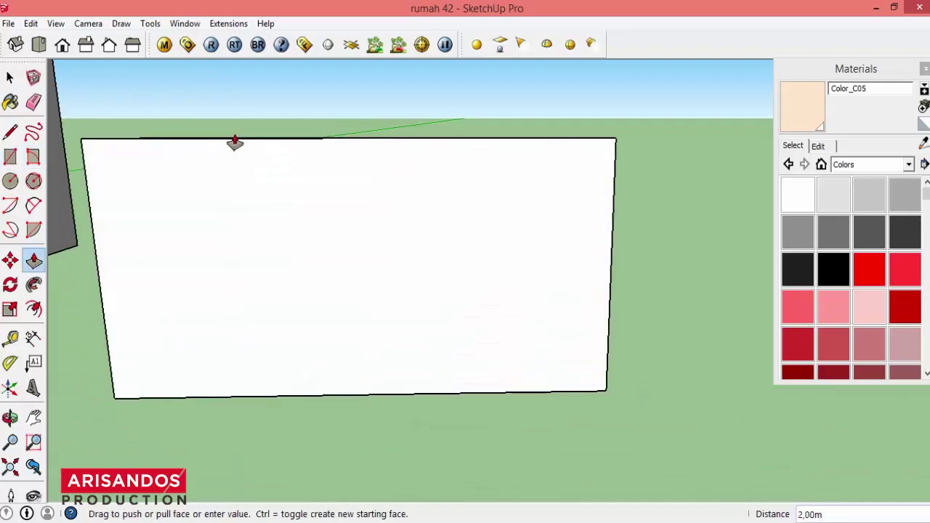
text(3)
key(Return)
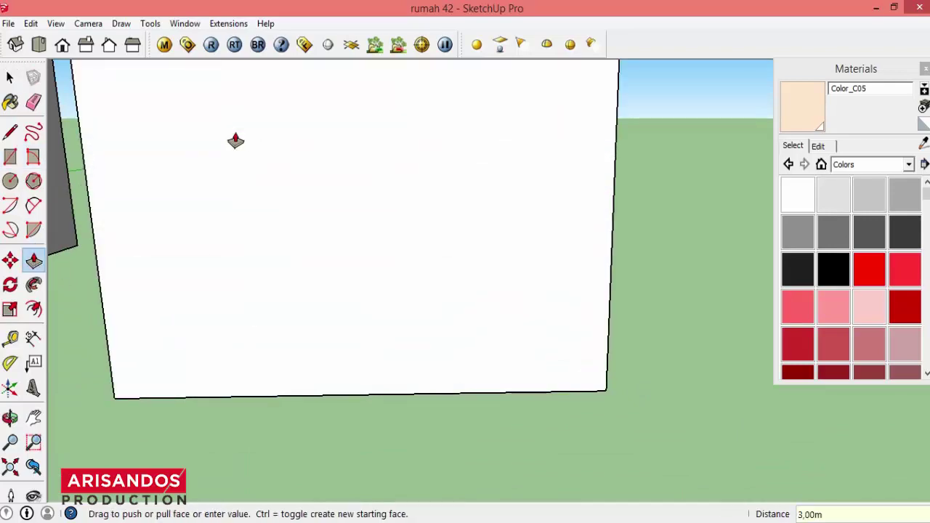
scroll(243, 201, down, 3)
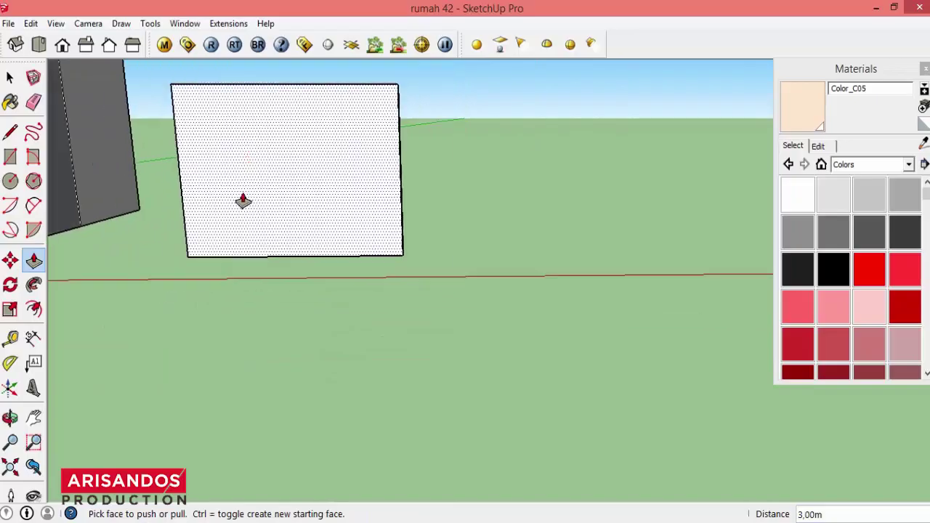
Pull the wall's narrow end out 2,60 m to lengthen it
click(10, 417)
mouse_move(332, 253)
mouse_down()
mouse_move(422, 233)
mouse_move(426, 204)
mouse_up()
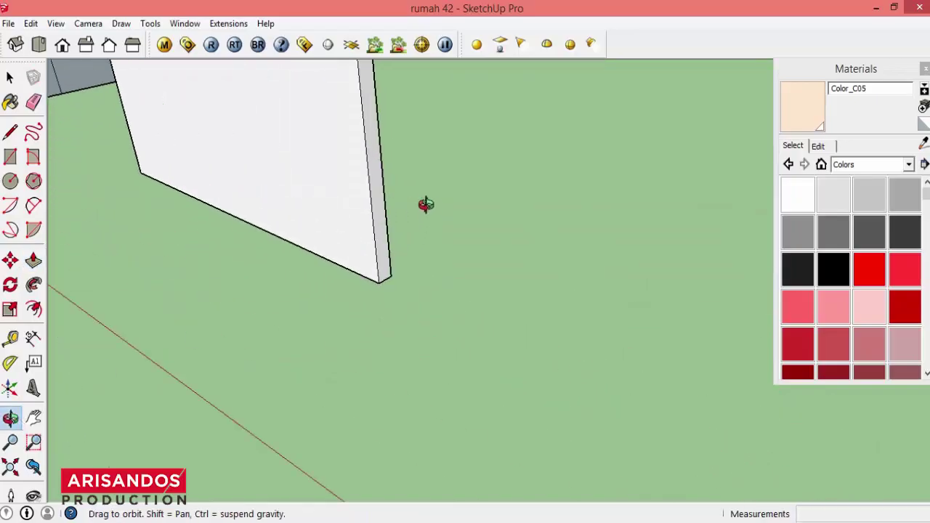
click(34, 260)
click(383, 254)
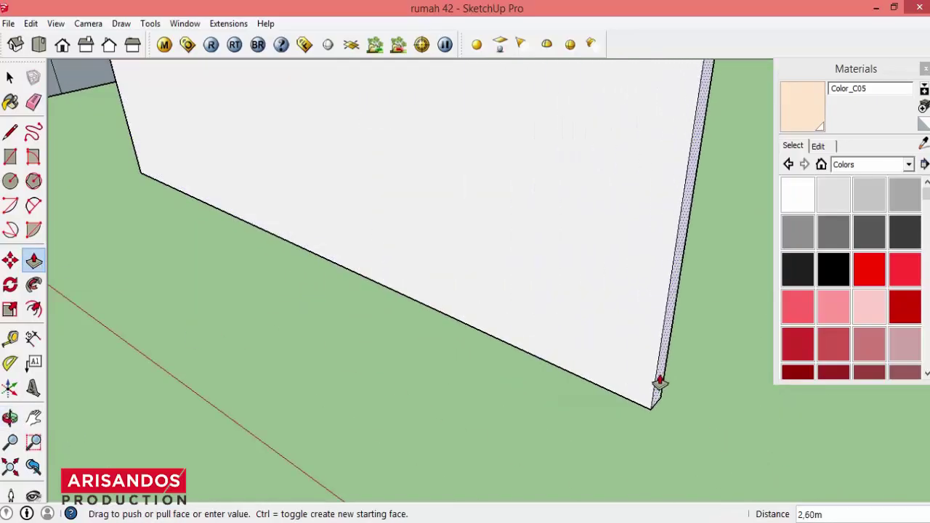
click(658, 380)
click(10, 417)
mouse_move(259, 288)
mouse_down()
mouse_move(453, 326)
mouse_move(255, 288)
mouse_up()
click(11, 77)
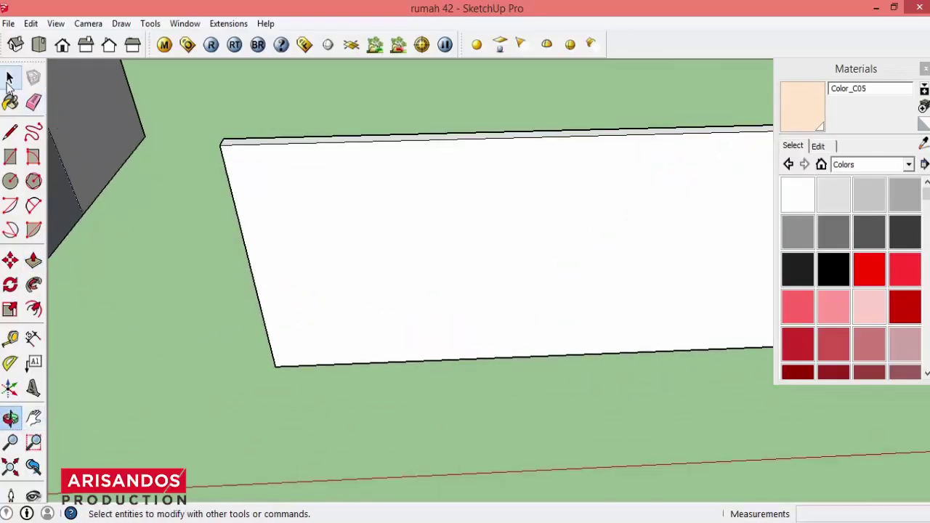
click(34, 260)
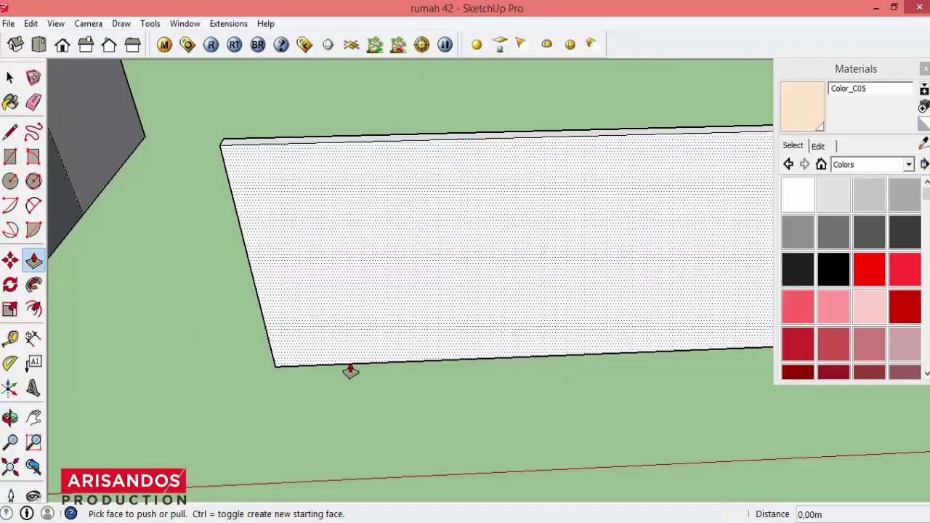
Draw two door-sized rectangles up from the base of the wall
click(10, 157)
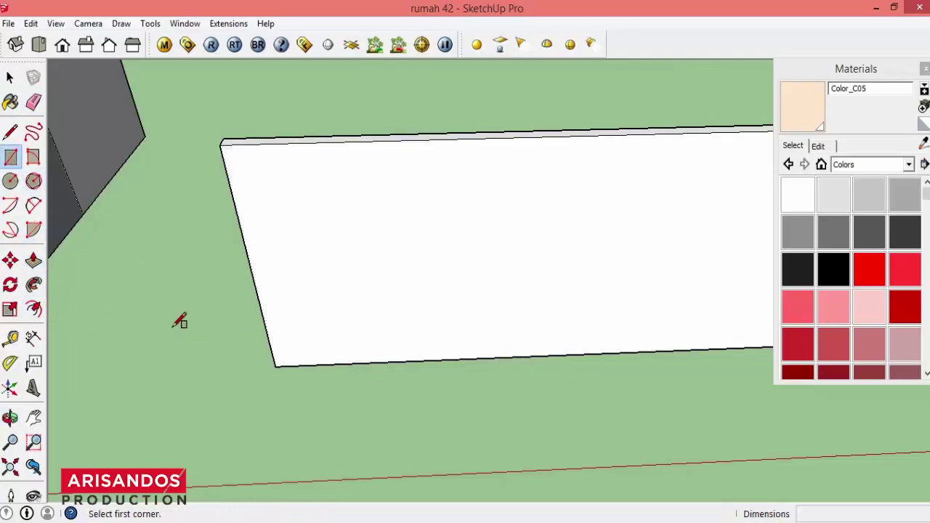
click(347, 363)
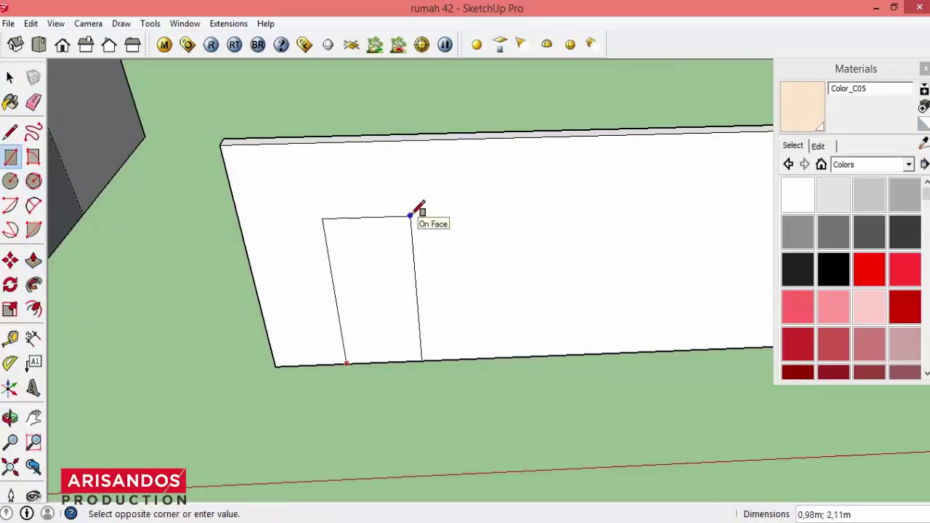
click(419, 215)
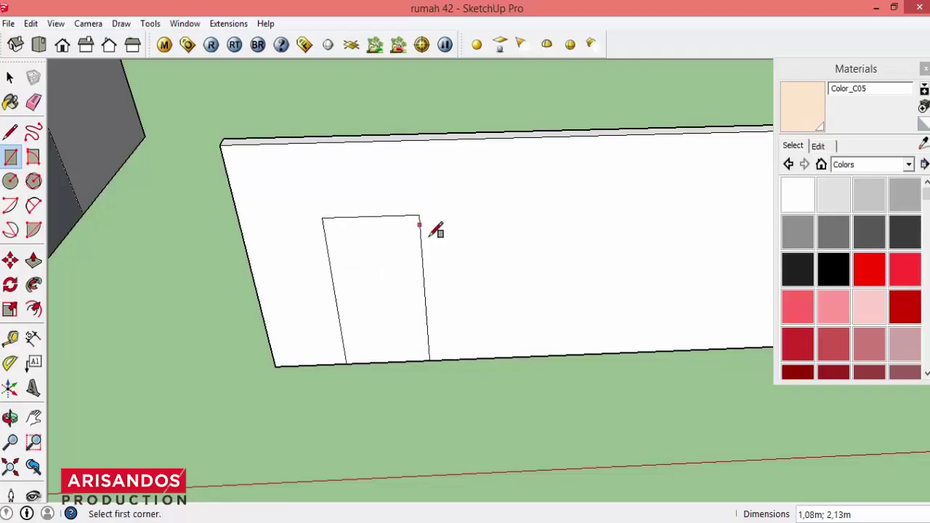
click(529, 356)
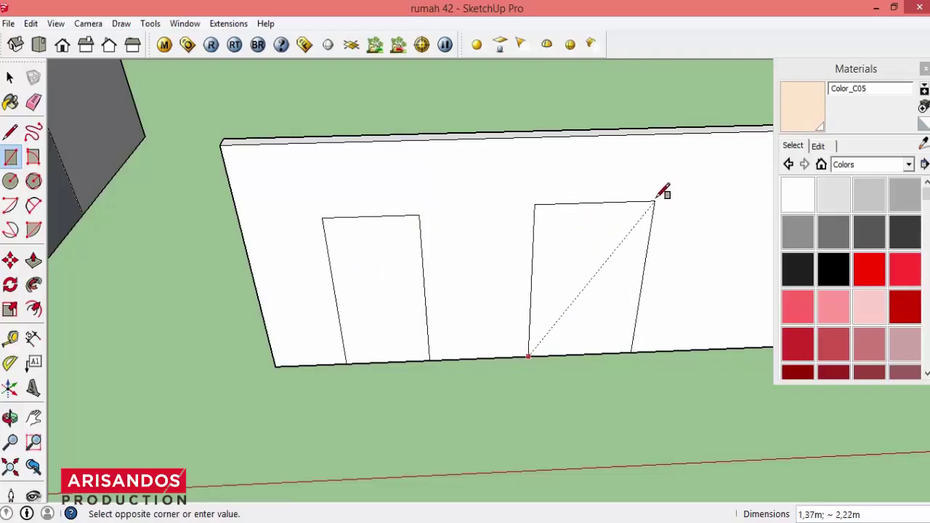
click(652, 205)
Push the left door face through the wall's 0,15 m thickness
click(34, 261)
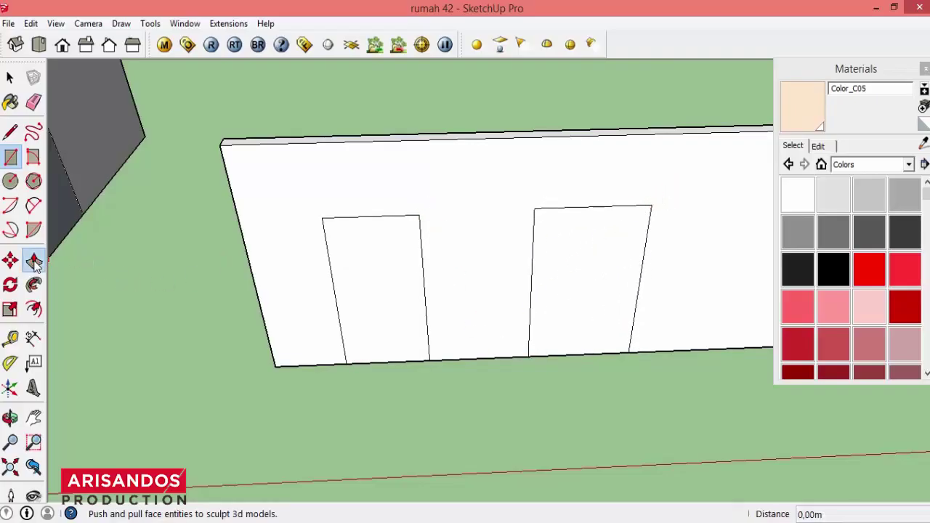
scroll(371, 348, up, 3)
scroll(359, 315, up, 2)
click(356, 289)
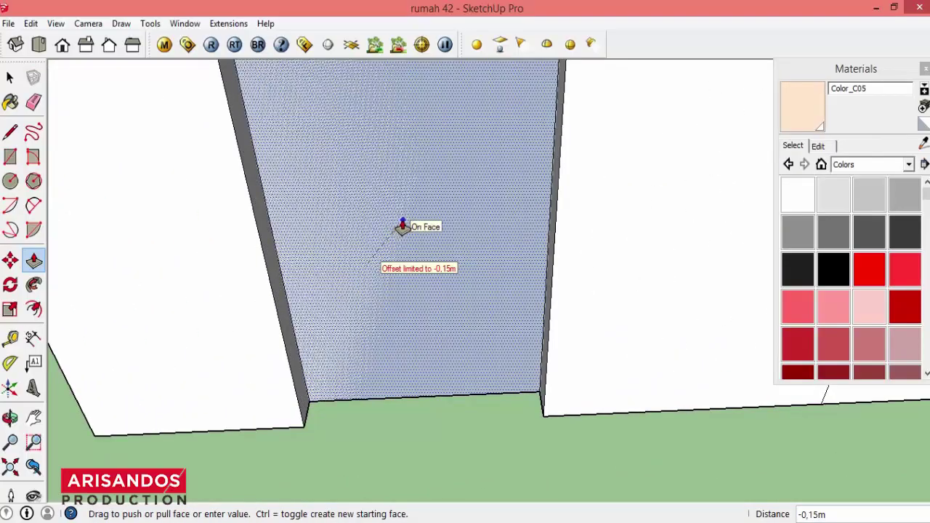
click(402, 227)
scroll(361, 328, down, 2)
scroll(351, 406, down, 3)
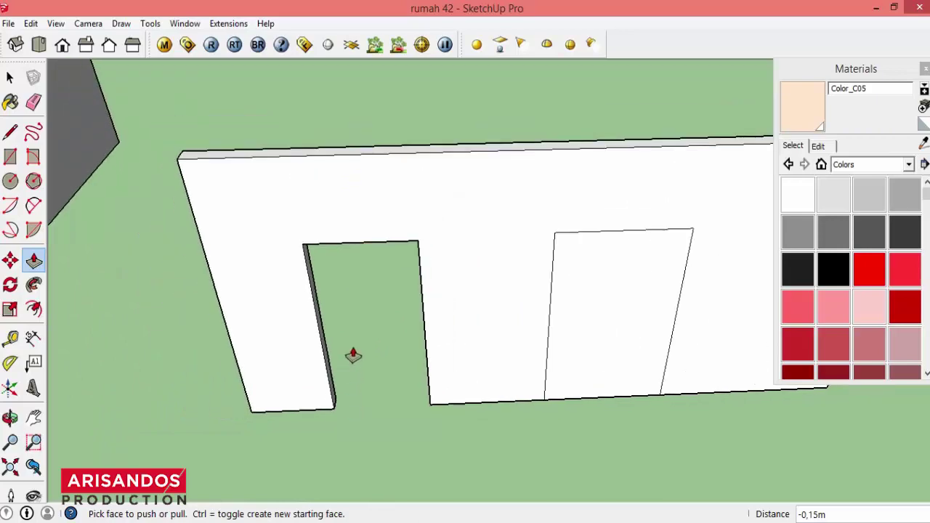
Orbit and pan to face the right door outline head-on
key(o)
mouse_move(487, 327)
mouse_down()
mouse_move(509, 284)
mouse_move(664, 286)
mouse_move(508, 254)
mouse_move(239, 354)
mouse_up()
click(34, 417)
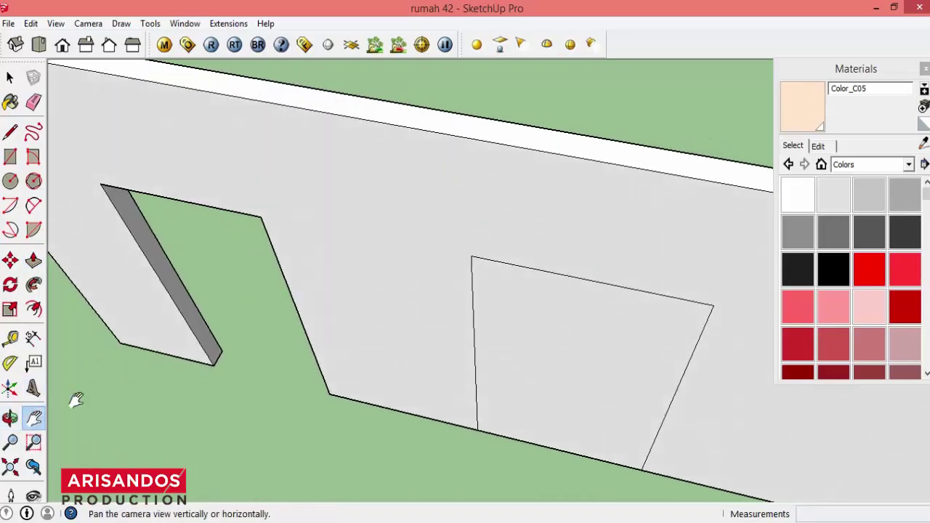
mouse_move(339, 259)
mouse_down()
mouse_move(305, 259)
mouse_move(200, 305)
mouse_up()
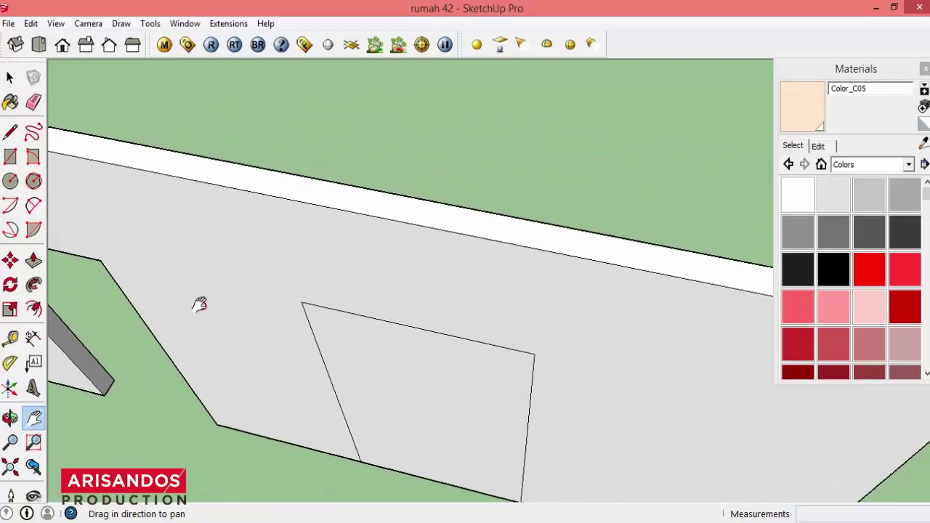
click(10, 418)
mouse_move(502, 391)
mouse_down()
mouse_move(664, 343)
mouse_move(664, 334)
mouse_up()
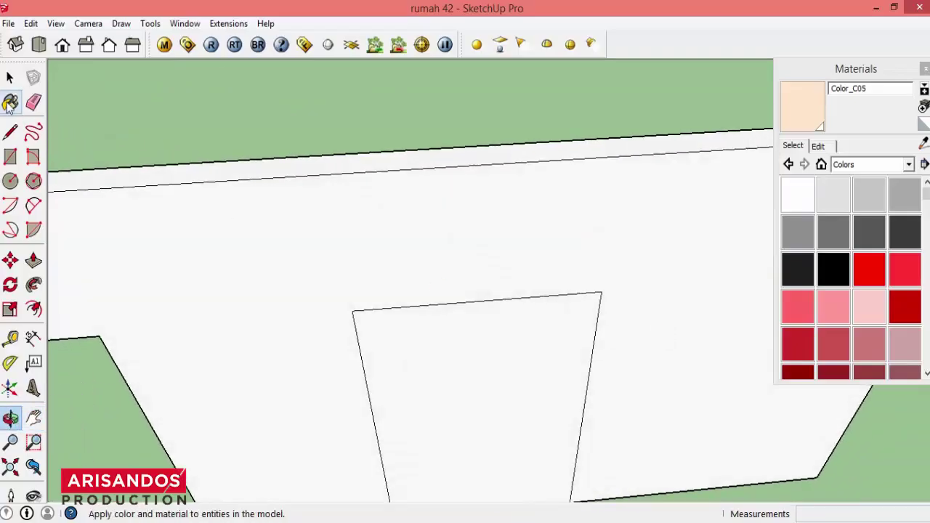
click(10, 77)
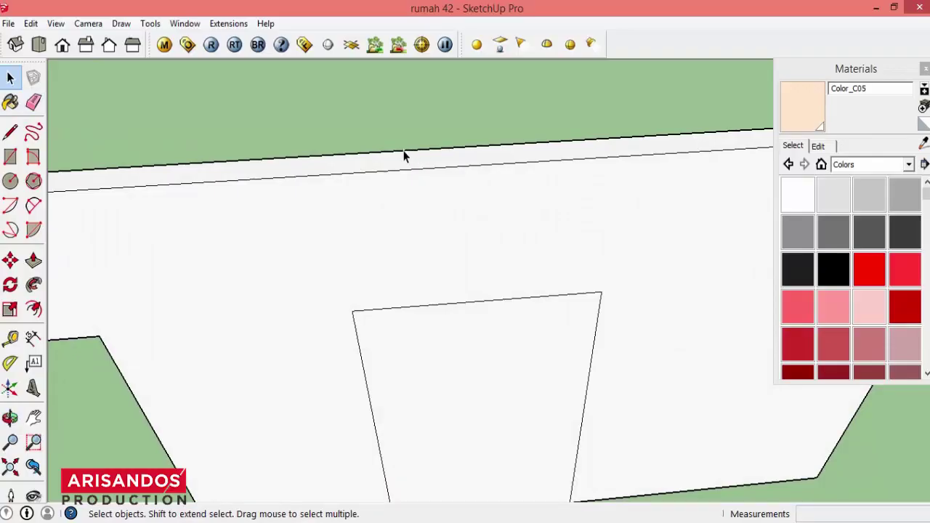
Push the right door face through the wall, creating the second doorway
click(34, 260)
click(463, 337)
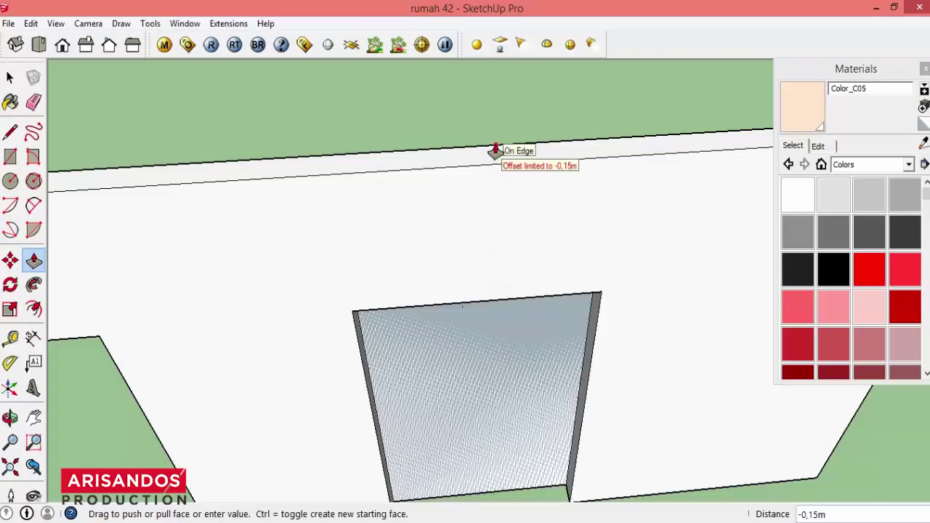
click(496, 151)
scroll(453, 365, down, 4)
scroll(456, 369, down, 2)
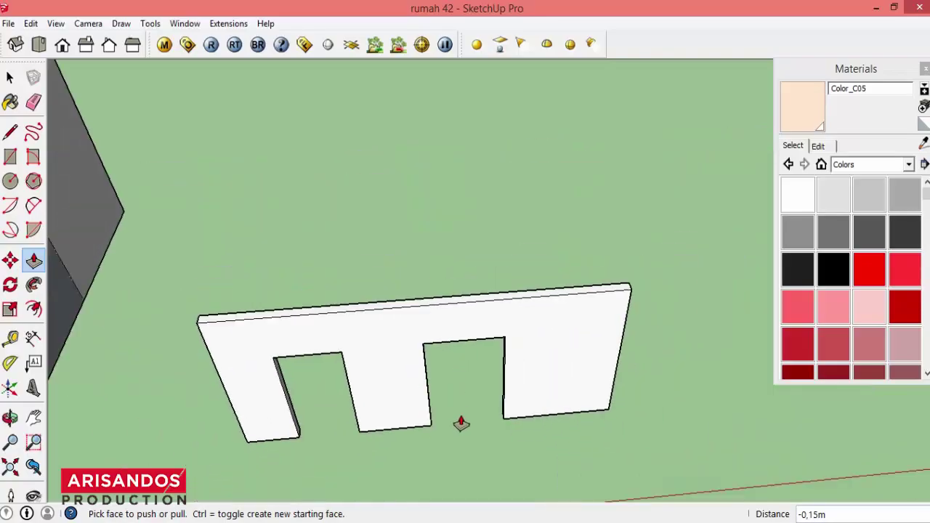
scroll(462, 424, up, 2)
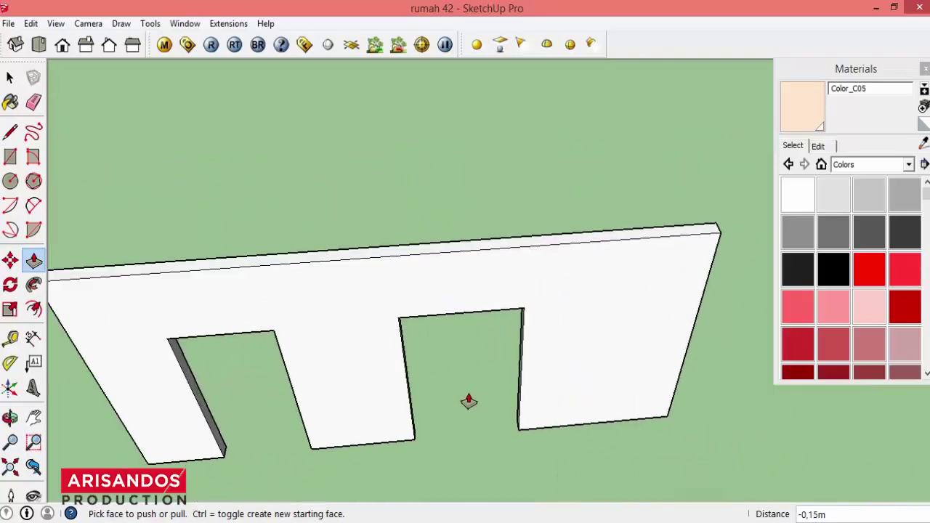
click(10, 417)
mouse_move(396, 355)
mouse_down()
mouse_move(342, 284)
mouse_move(525, 307)
mouse_up()
Draw a small 0,22 by 0,09 m rectangle above the right doorway
scroll(537, 291, up, 3)
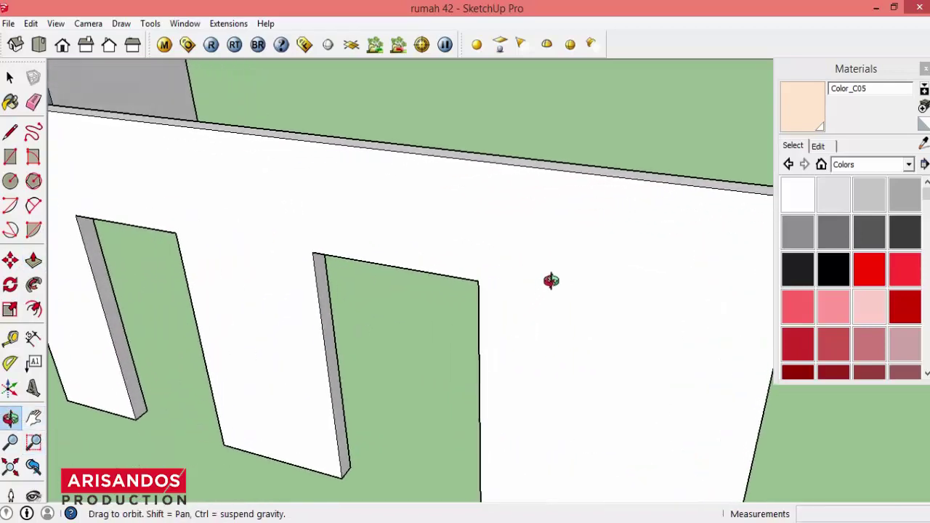
scroll(339, 260, up, 3)
click(10, 156)
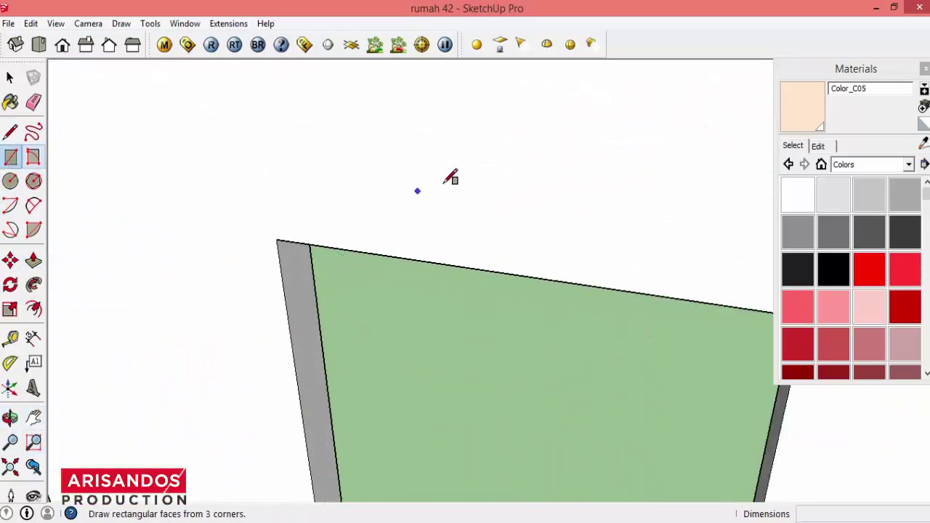
click(526, 156)
click(565, 253)
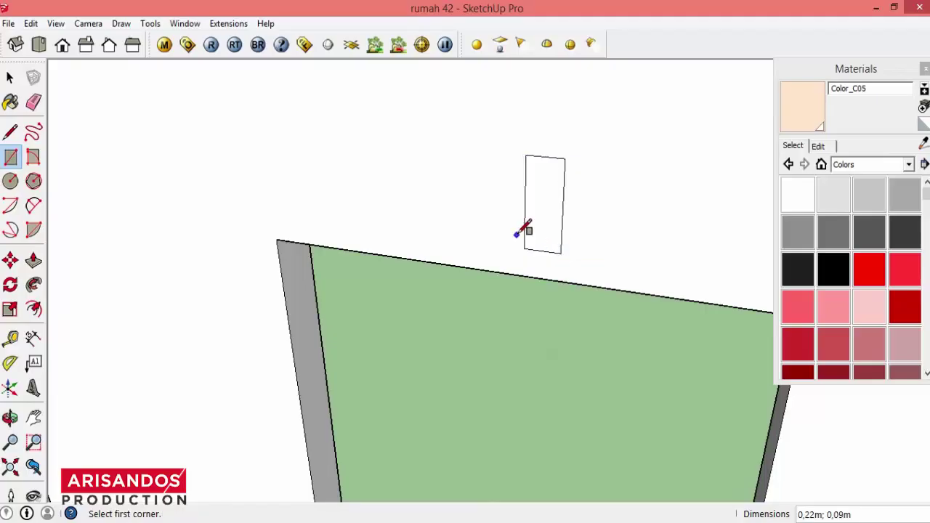
scroll(530, 224, up, 2)
Push the small rectangle 0,15 m through the wall
click(10, 418)
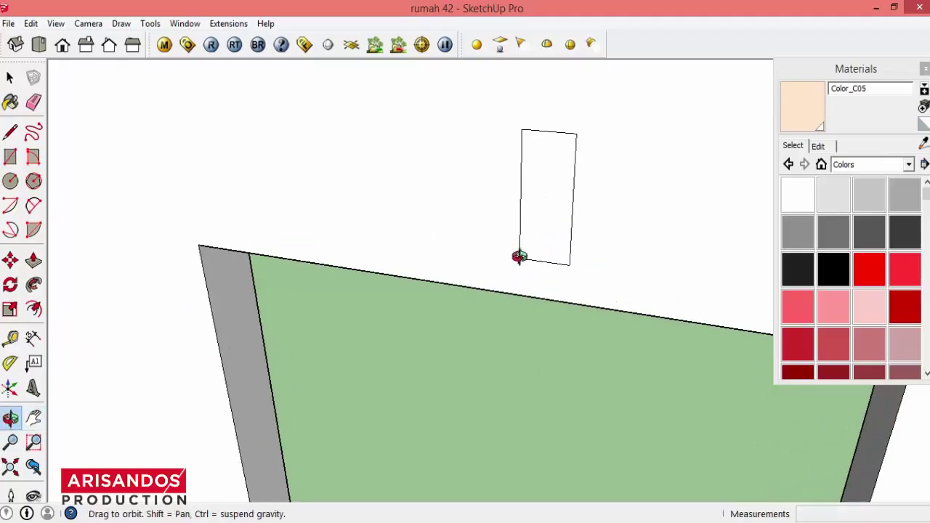
drag(518, 256, 545, 313)
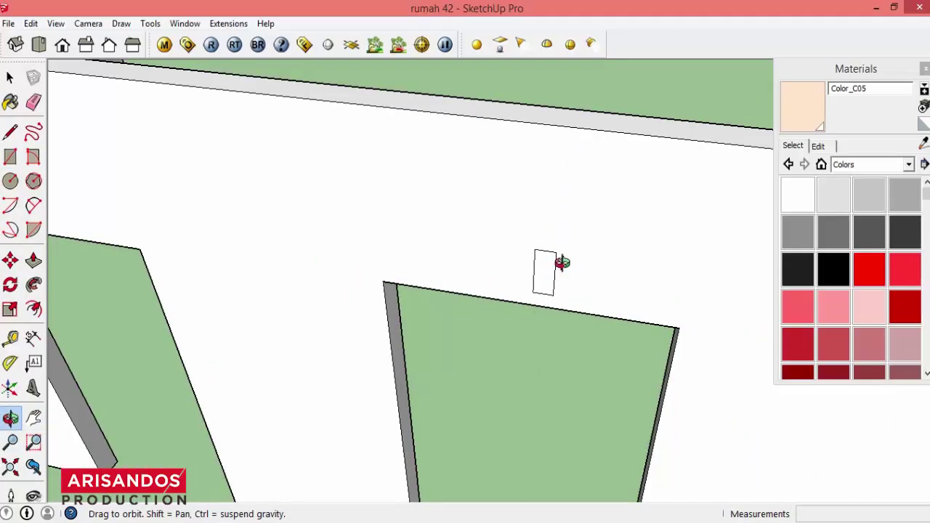
mouse_move(562, 262)
mouse_down()
mouse_move(556, 274)
mouse_move(530, 276)
mouse_up()
click(23, 85)
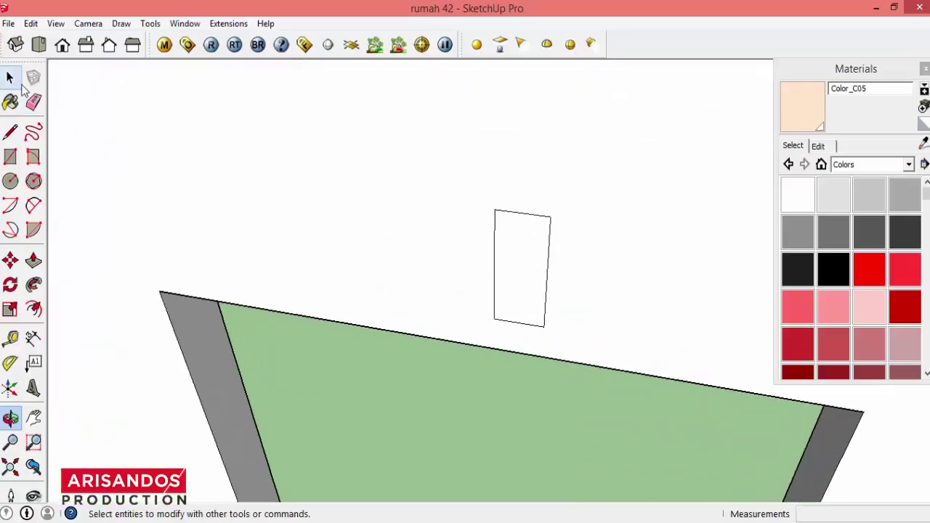
click(19, 82)
click(33, 260)
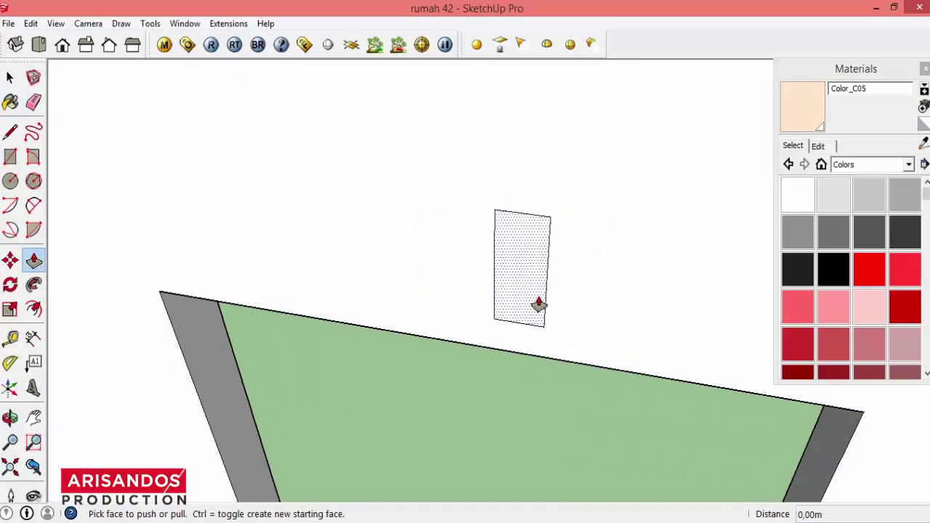
click(538, 304)
text(0,15)
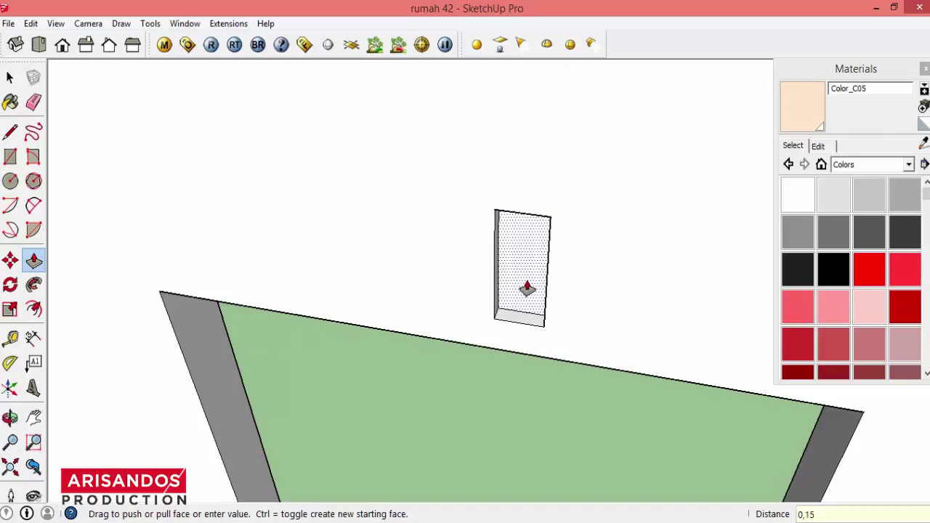
key(Return)
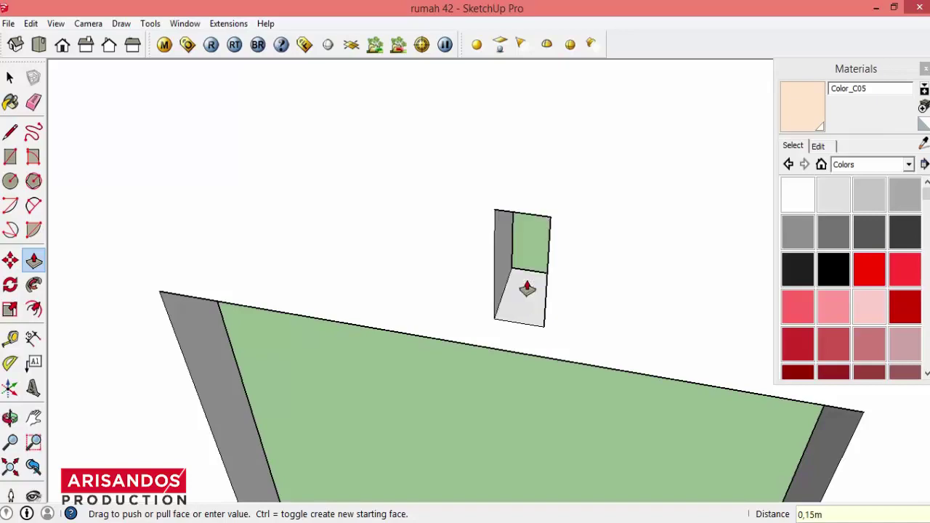
Frame the house and doorway wall, then place a rectangle corner on the lawn to their right
click(10, 416)
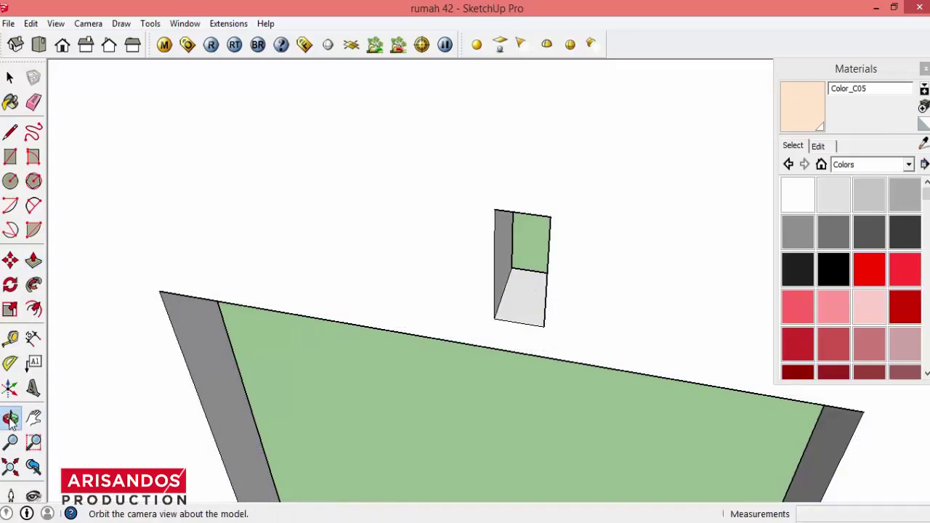
mouse_move(411, 300)
mouse_down()
mouse_move(484, 235)
mouse_move(528, 171)
mouse_move(513, 234)
mouse_move(557, 210)
mouse_move(561, 250)
mouse_up()
drag(489, 281, 258, 357)
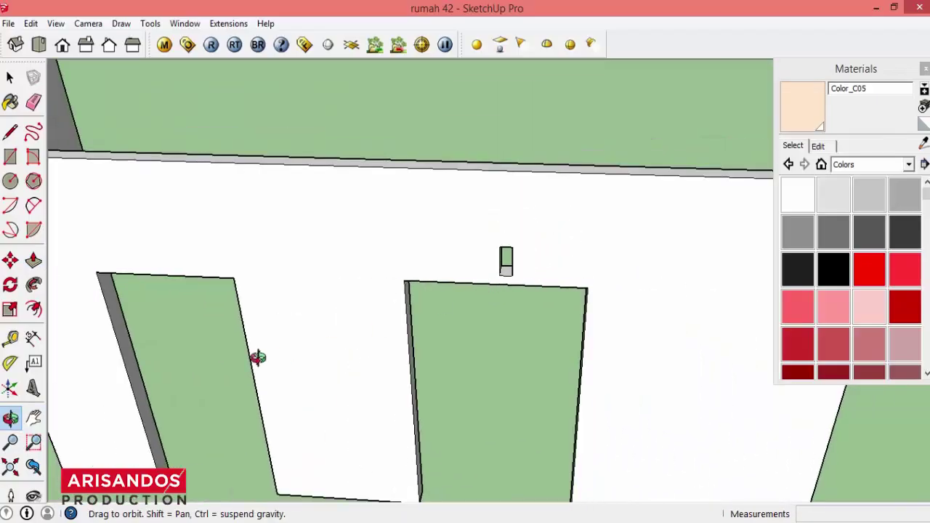
mouse_move(557, 254)
mouse_down()
mouse_move(519, 245)
mouse_move(518, 204)
mouse_move(564, 210)
mouse_move(549, 287)
mouse_move(499, 260)
mouse_move(521, 308)
mouse_move(524, 237)
mouse_move(440, 242)
mouse_up()
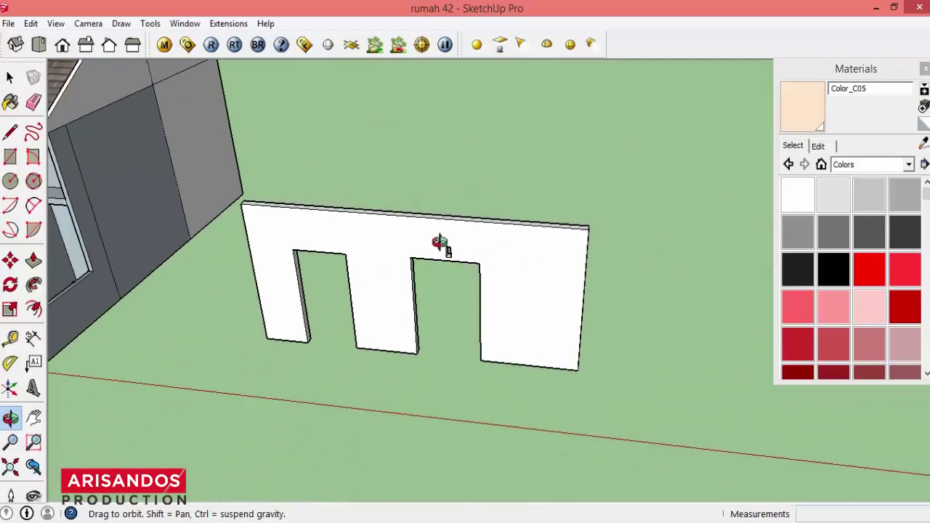
scroll(524, 269, down, 3)
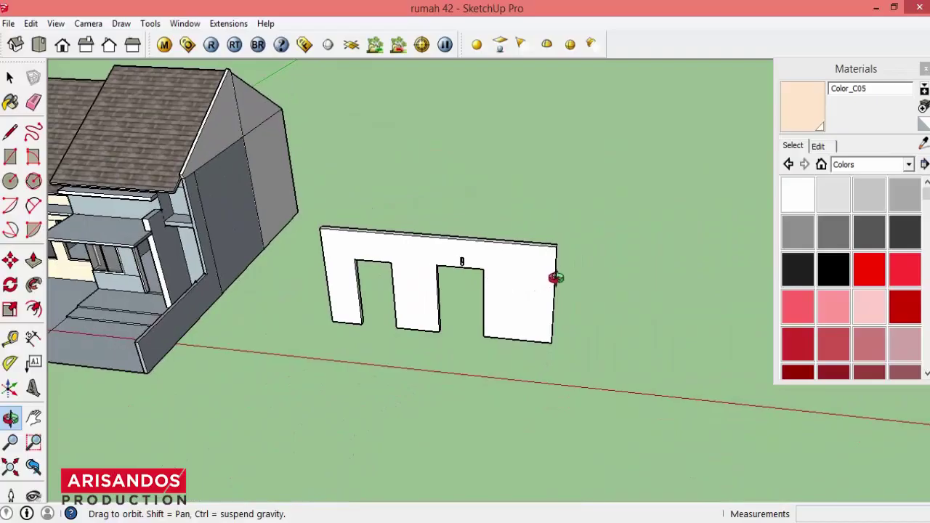
click(36, 419)
drag(461, 260, 301, 271)
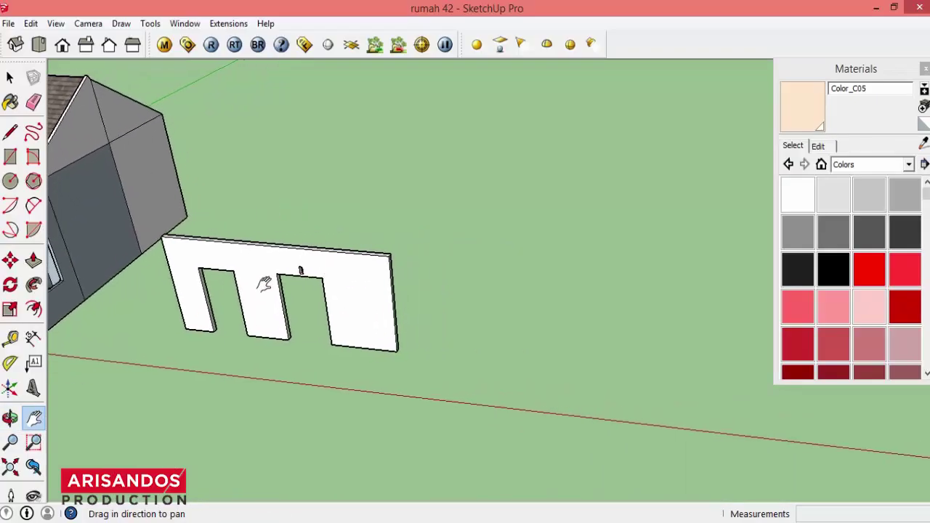
click(13, 162)
click(436, 352)
text(5;0,15)
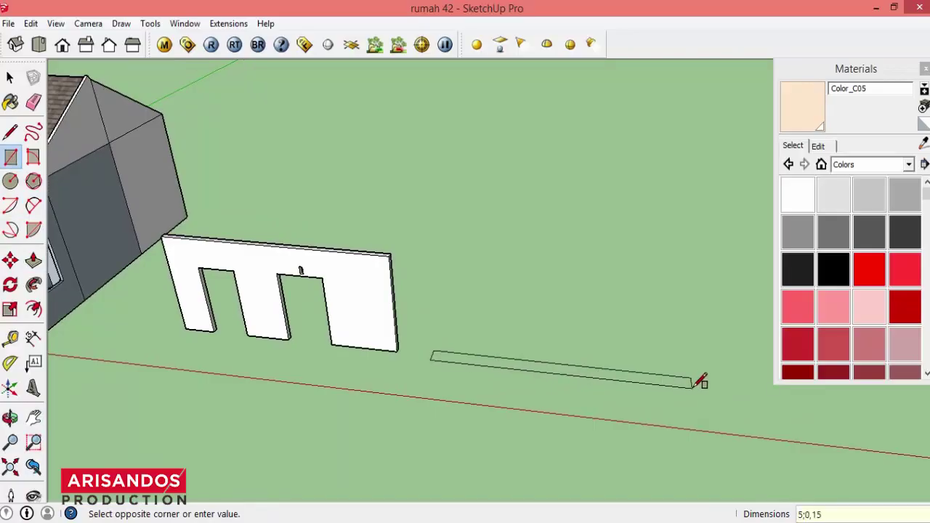
Fix the new rectangle at 5 by 0,15 m
key(Return)
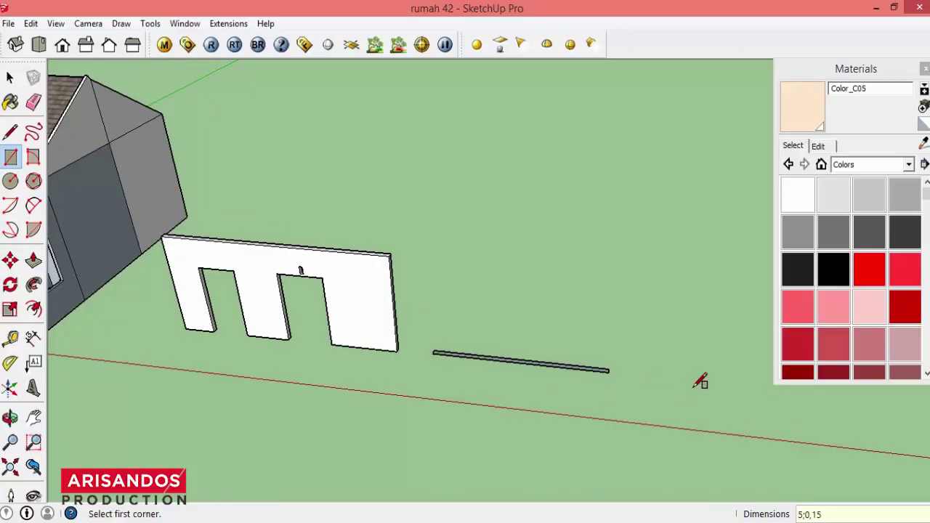
scroll(509, 385, up, 3)
click(10, 417)
mouse_move(421, 342)
mouse_down()
mouse_move(460, 343)
mouse_move(407, 348)
mouse_move(441, 242)
mouse_up()
Raise the footprint 3,00 m into a solid wall and orbit around it
click(33, 260)
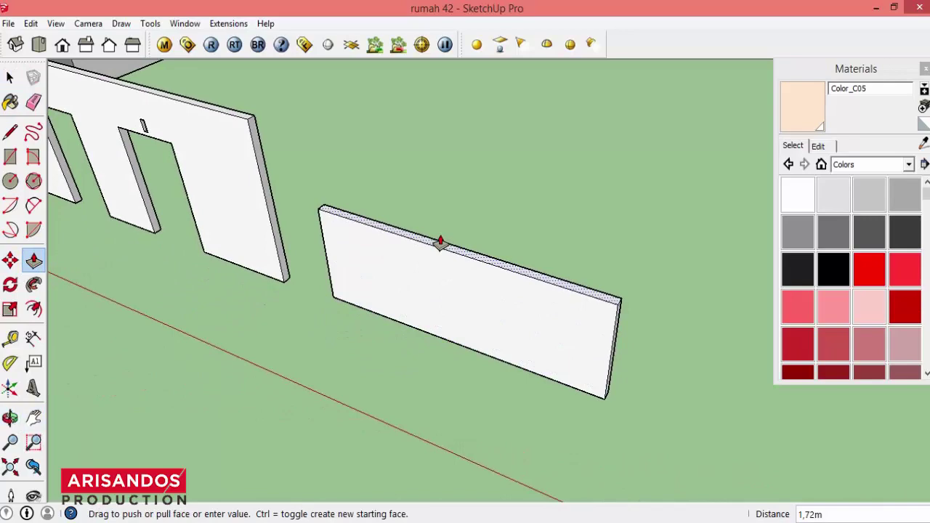
text(3,00m)
key(Return)
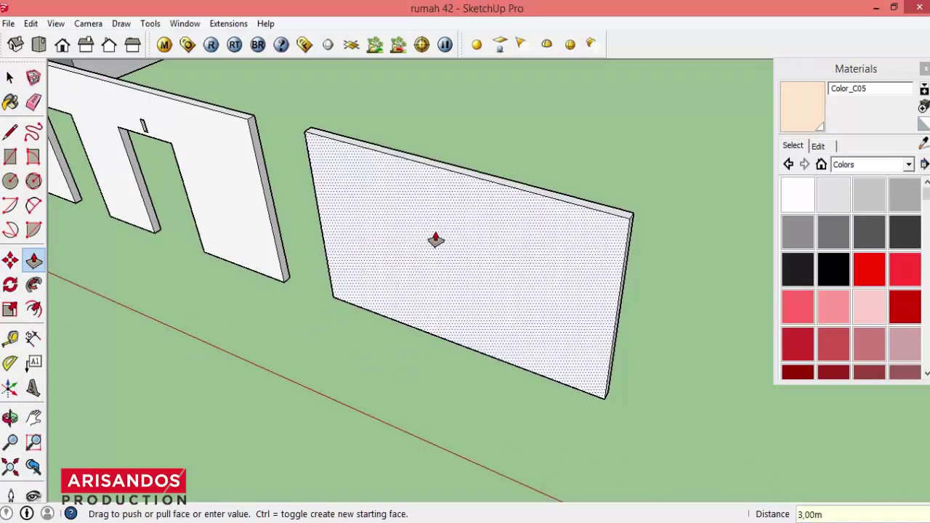
scroll(109, 399, down, 3)
click(10, 417)
mouse_move(421, 312)
mouse_down()
mouse_move(499, 316)
mouse_move(239, 325)
mouse_move(416, 259)
mouse_up()
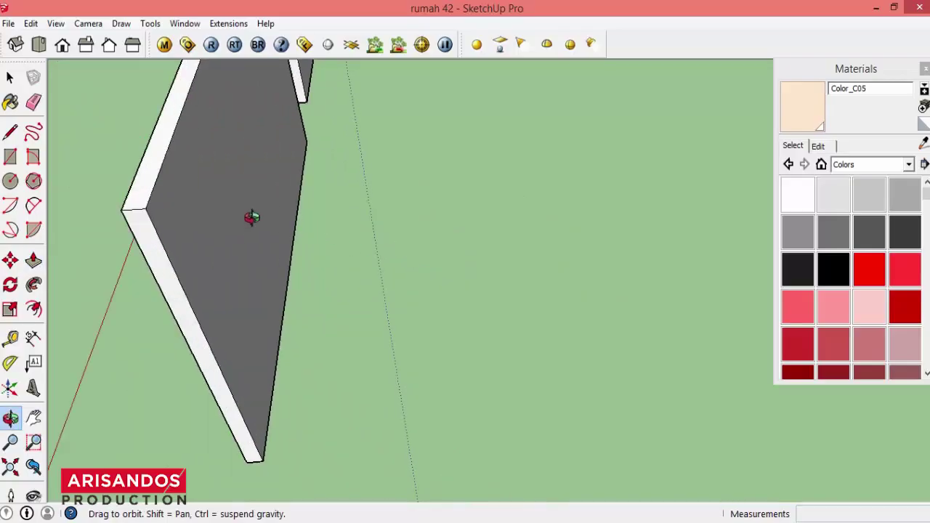
drag(251, 217, 318, 214)
mouse_move(253, 367)
mouse_down()
mouse_move(182, 372)
mouse_move(218, 332)
mouse_move(145, 370)
mouse_move(75, 270)
mouse_up()
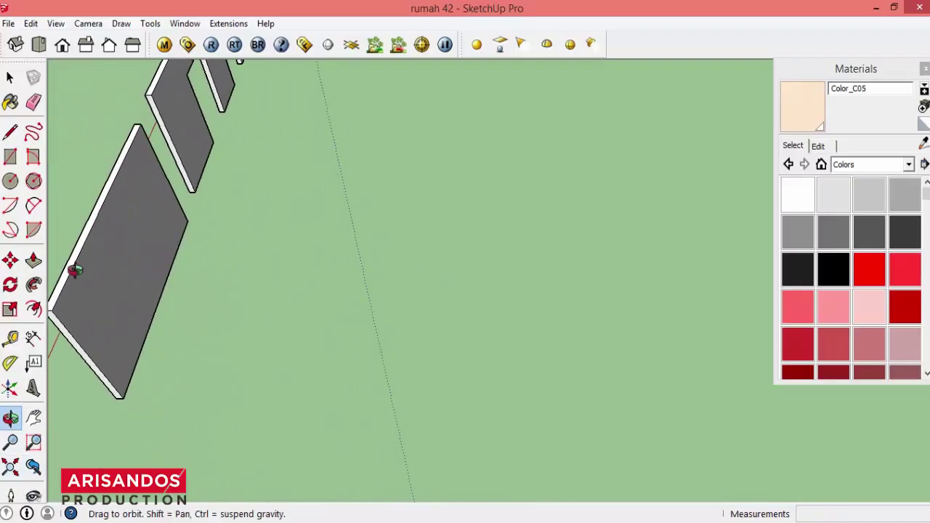
Draw a large floor rectangle starting from the new wall's base corner
click(10, 156)
click(188, 223)
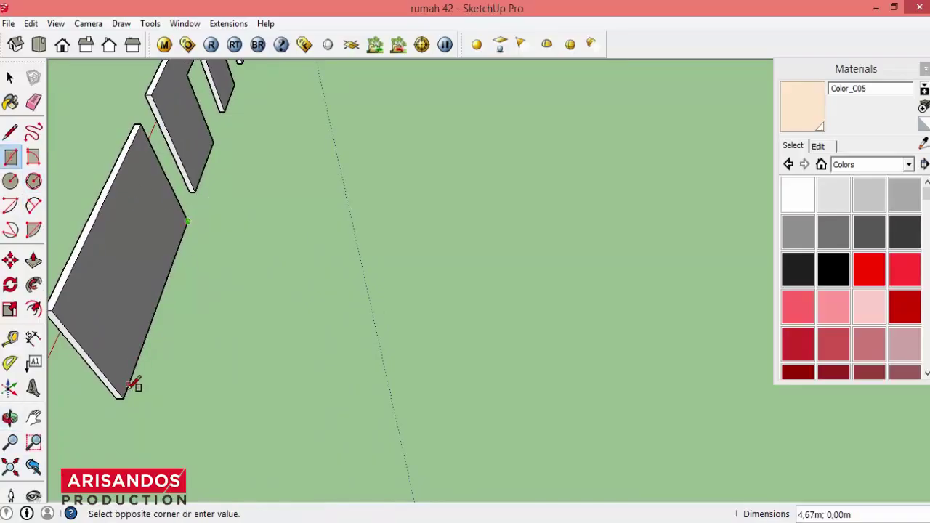
click(413, 397)
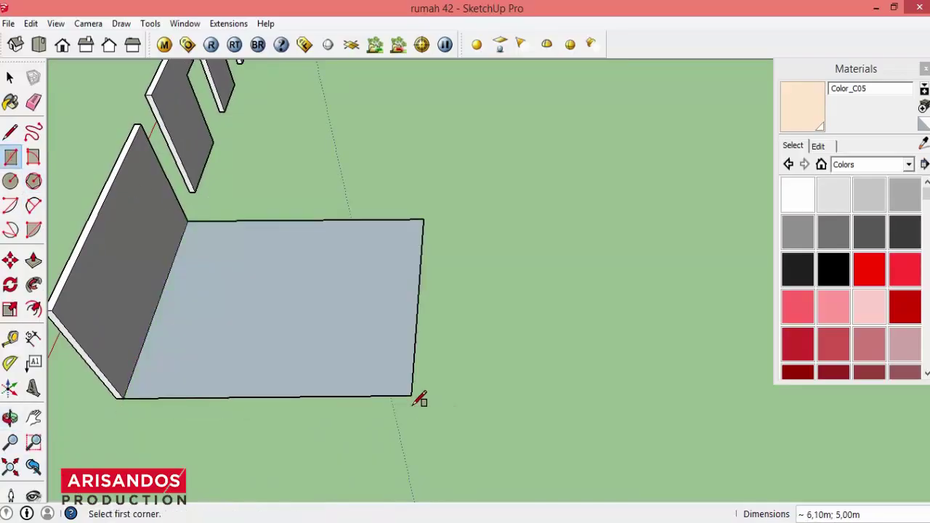
click(10, 417)
mouse_move(102, 349)
mouse_down()
mouse_move(203, 243)
mouse_move(162, 295)
mouse_move(239, 309)
mouse_up()
scroll(240, 308, up, 3)
scroll(125, 245, up, 2)
key(space)
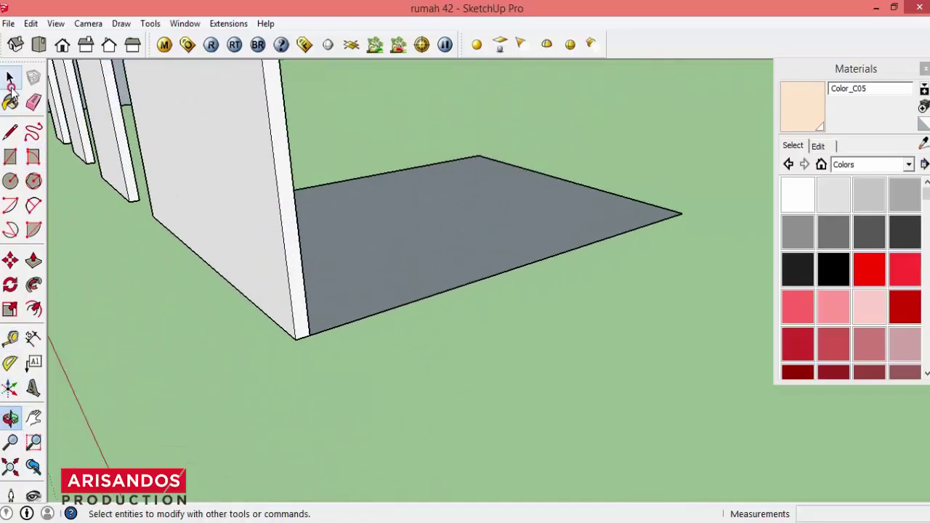
click(10, 418)
mouse_move(324, 365)
mouse_down()
mouse_move(298, 367)
mouse_move(315, 252)
mouse_move(276, 290)
mouse_up()
Pull the floor face up into a 0,10 m thick slab
click(34, 260)
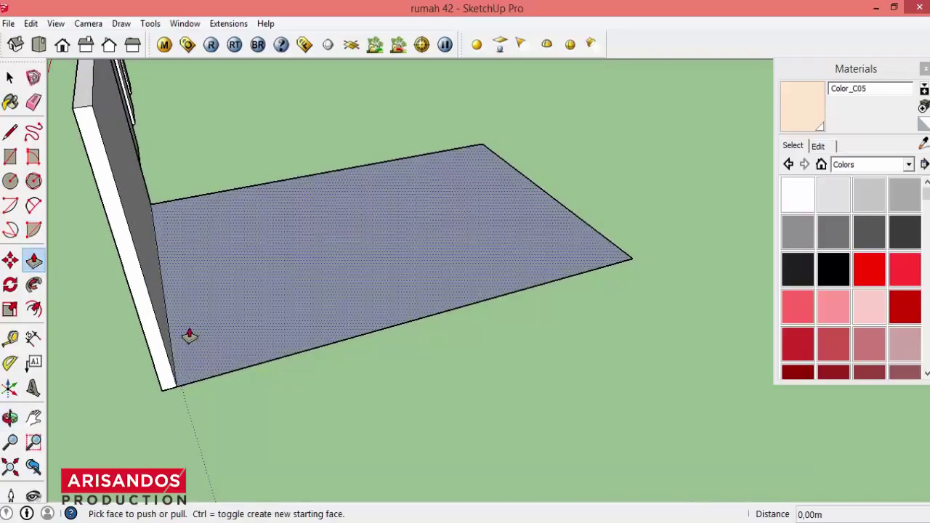
click(191, 377)
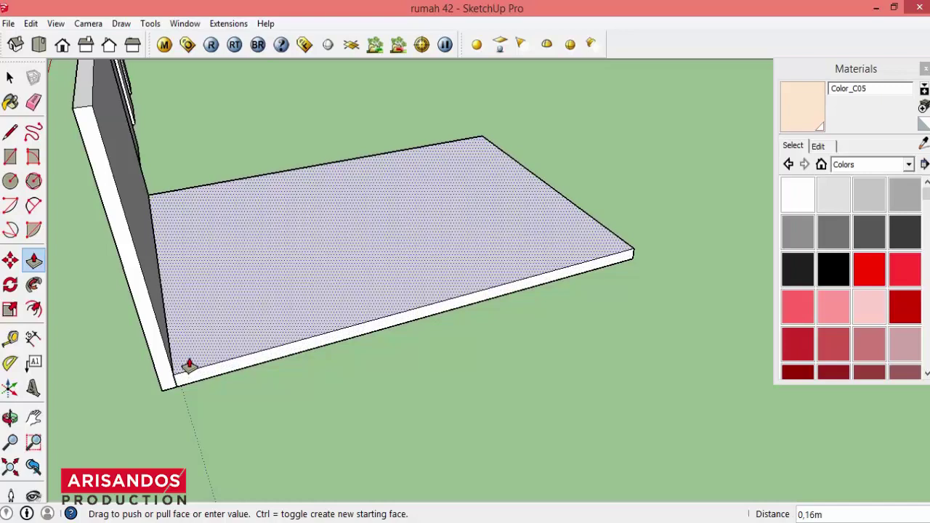
key(Return)
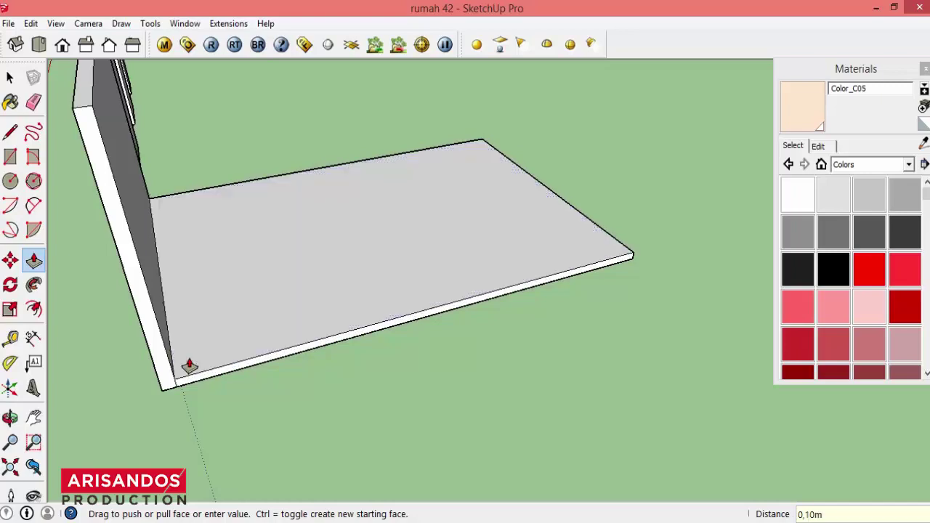
click(11, 417)
mouse_move(152, 388)
mouse_down()
mouse_move(208, 280)
mouse_move(243, 293)
mouse_up()
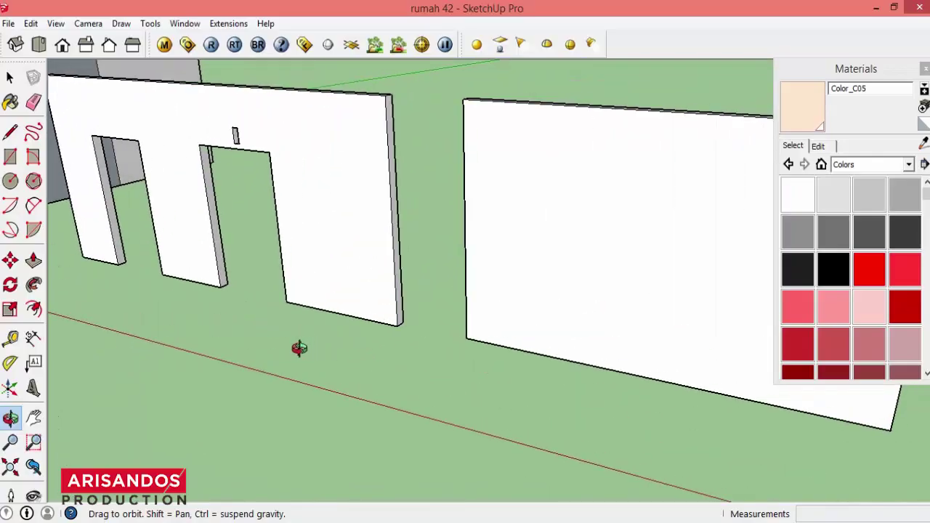
Draw a grey floor rectangle along the front base of the plain wall
drag(155, 323, 197, 315)
click(11, 164)
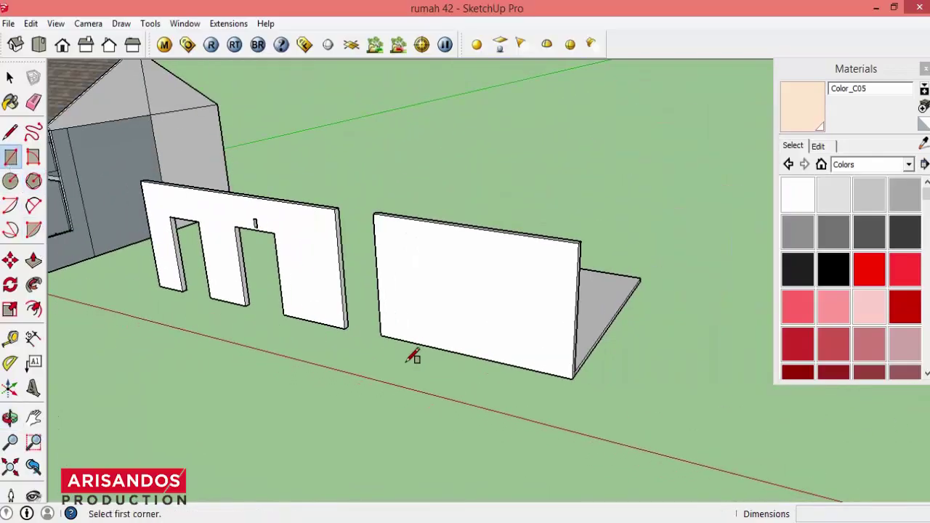
click(380, 334)
click(545, 409)
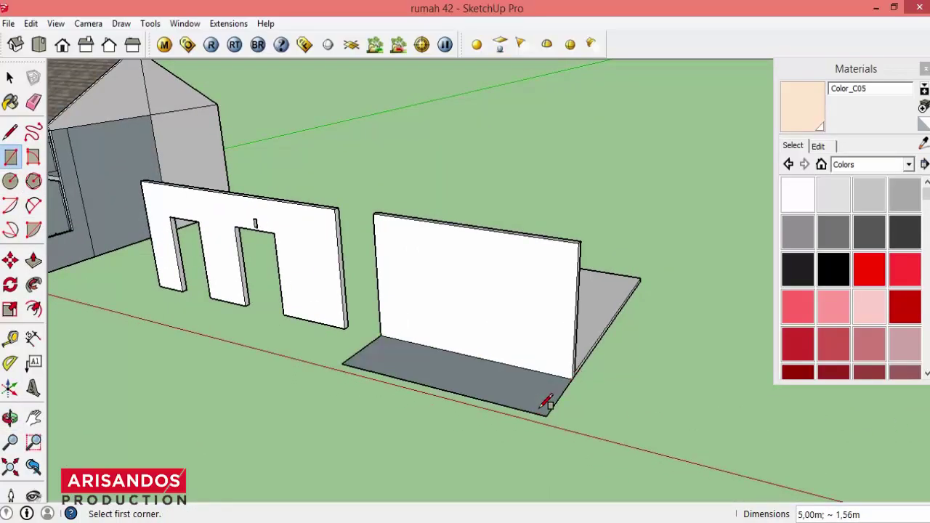
scroll(594, 354, up, 3)
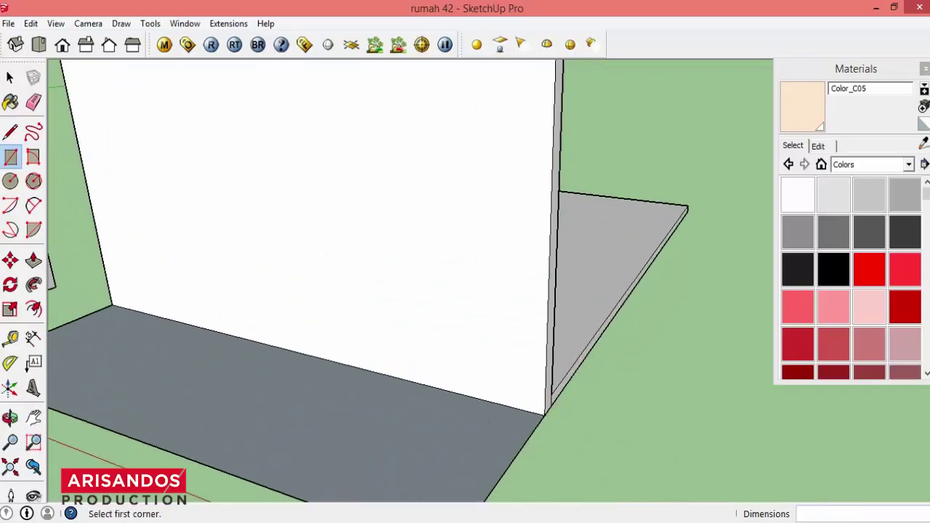
click(11, 78)
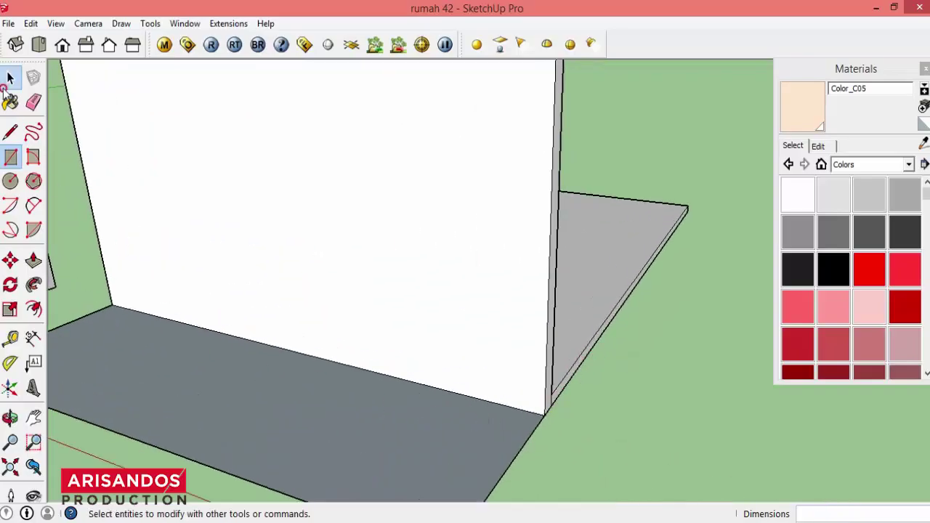
Face the plain wall and start a door outline from its floor edge
click(10, 417)
mouse_move(515, 386)
mouse_down()
mouse_move(438, 319)
mouse_move(523, 297)
mouse_move(600, 353)
mouse_move(318, 338)
mouse_up()
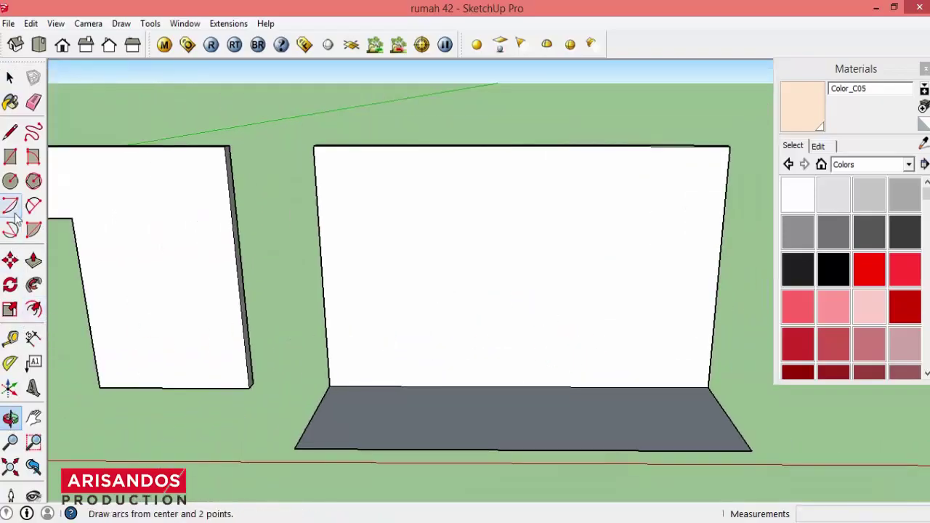
click(10, 156)
click(390, 385)
text(1;)
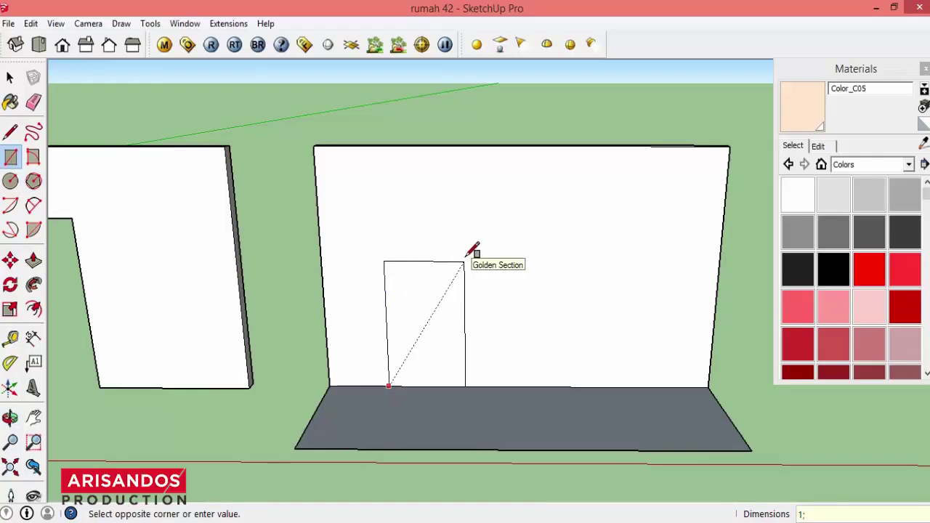
Finish the 1 by 2 doorway rectangle and push it 0,15m into the wall front
text(2)
key(Return)
scroll(419, 300, up, 2)
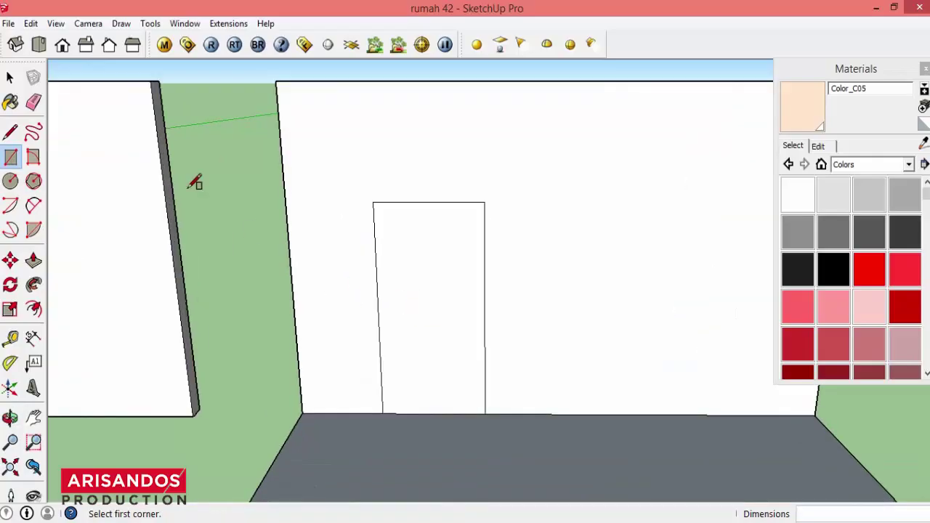
click(33, 260)
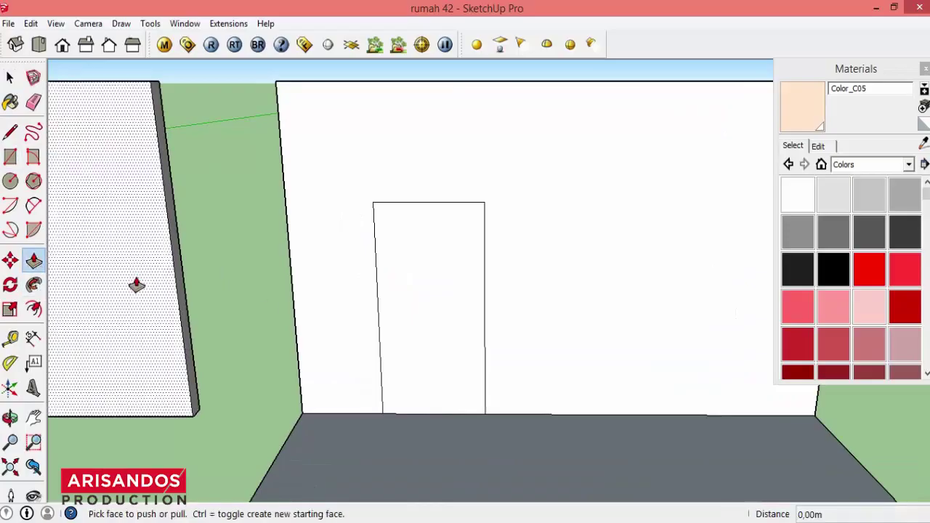
click(428, 371)
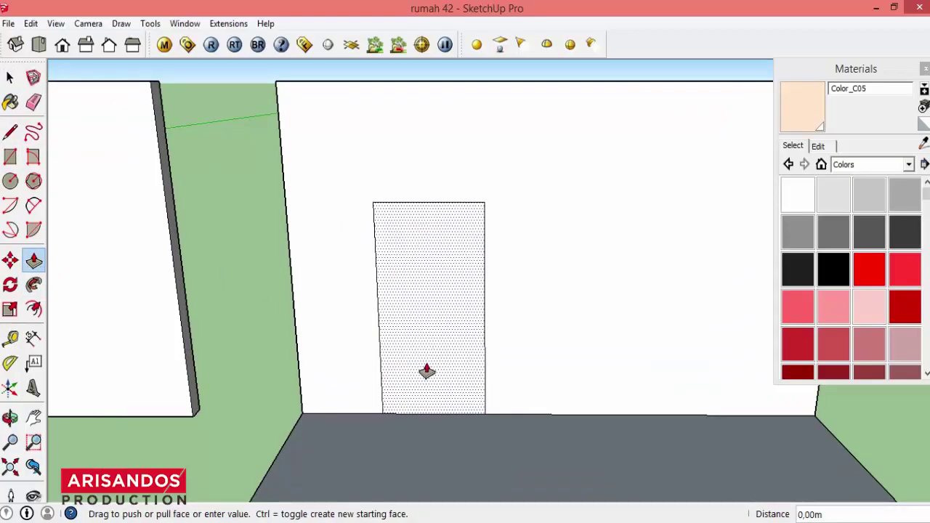
click(457, 313)
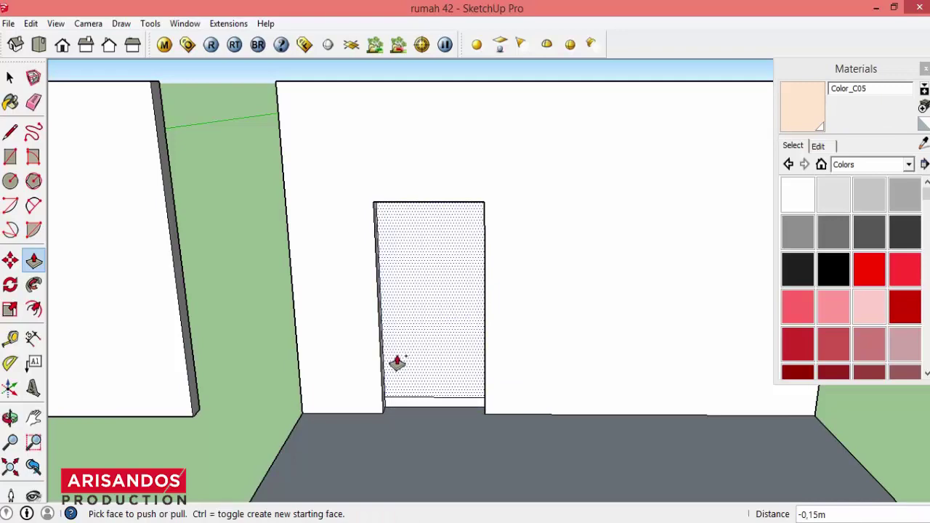
Push the doorway face 0,15m in from the back of the wall
mouse_move(361, 354)
shift+middle_down()
mouse_move(473, 288)
mouse_move(469, 334)
mouse_move(446, 167)
mouse_move(456, 201)
mouse_move(374, 200)
shift+middle_up()
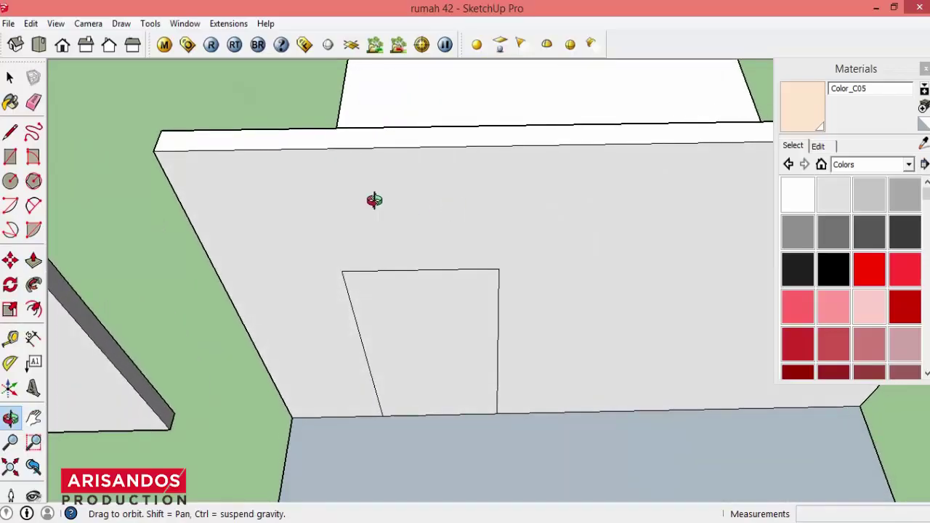
click(35, 262)
click(418, 311)
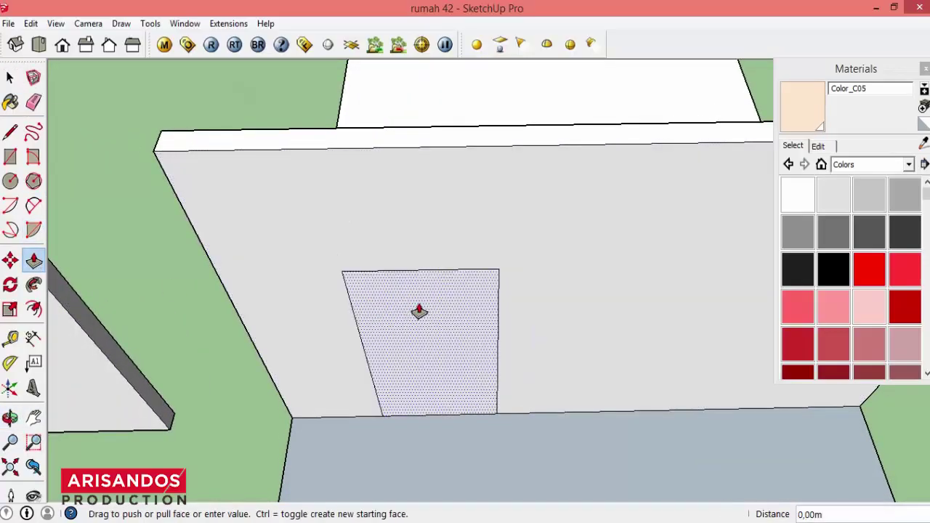
click(440, 133)
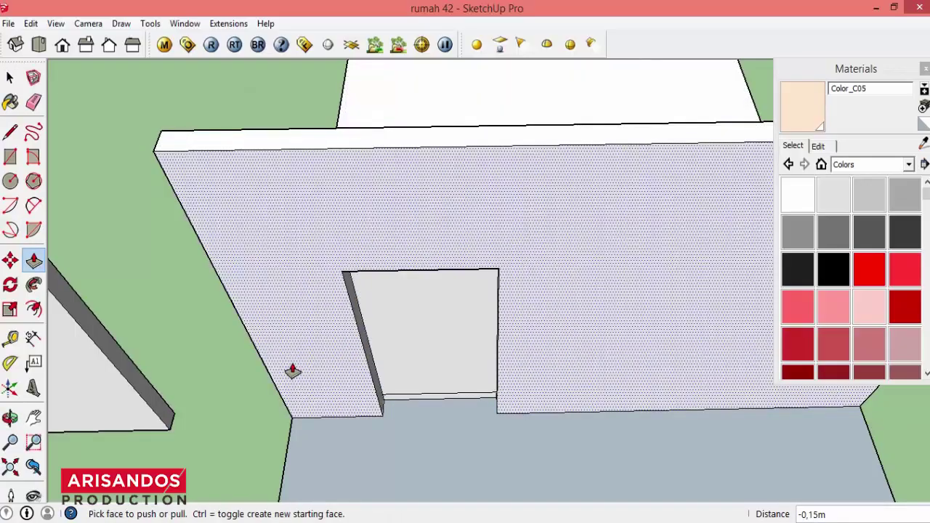
Orbit to face the walls and delete the leftover doorway face to open it
click(10, 417)
mouse_move(415, 363)
mouse_down()
mouse_move(374, 208)
mouse_move(240, 265)
mouse_move(301, 290)
mouse_up()
scroll(240, 265, down, 3)
scroll(322, 335, up, 3)
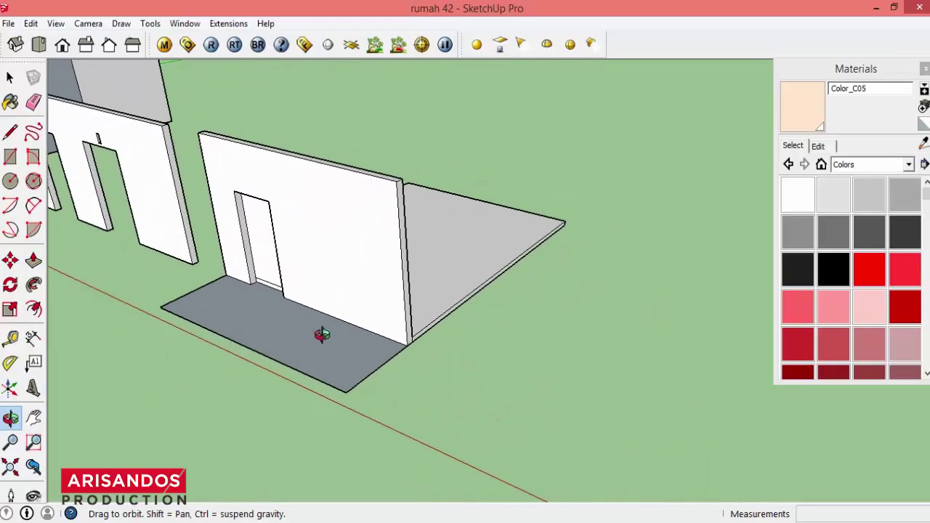
scroll(339, 334, up, 2)
scroll(338, 334, up, 2)
scroll(390, 321, down, 1)
scroll(370, 308, down, 1)
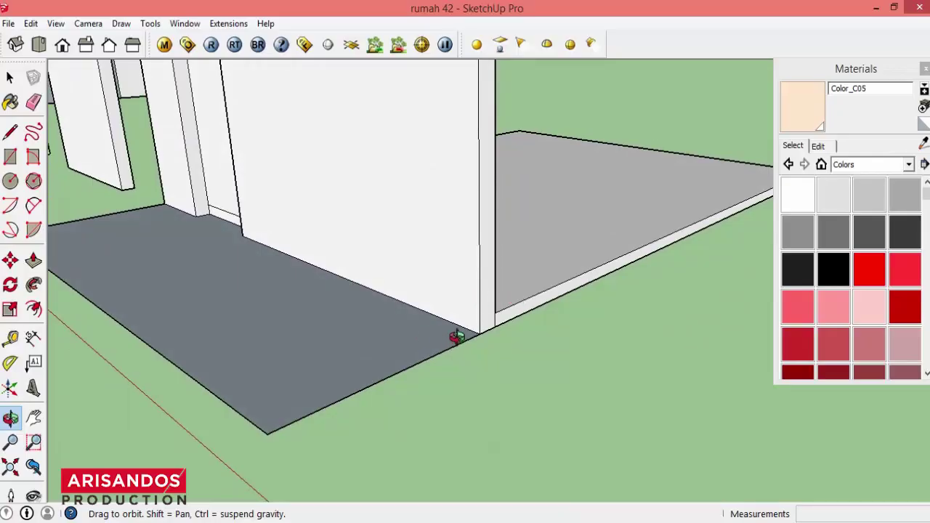
scroll(509, 349, down, 3)
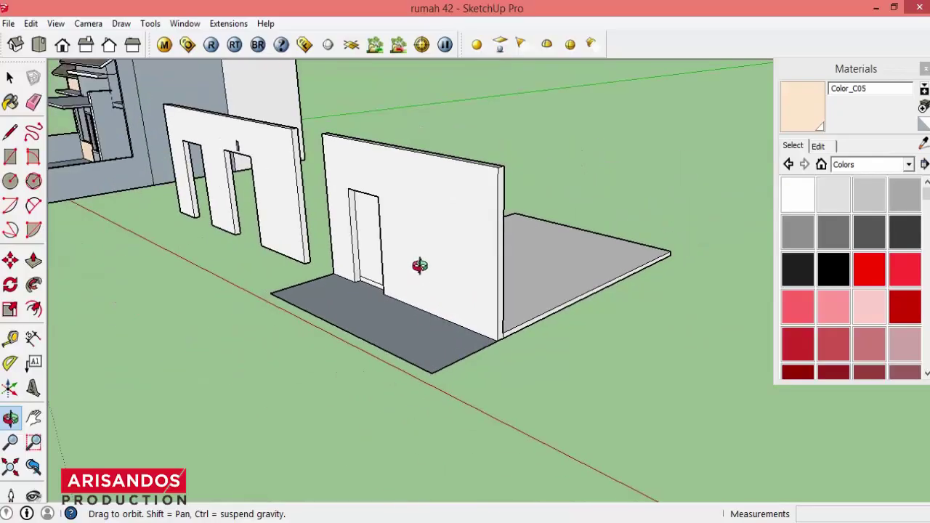
drag(420, 265, 499, 257)
scroll(465, 231, up, 2)
click(10, 77)
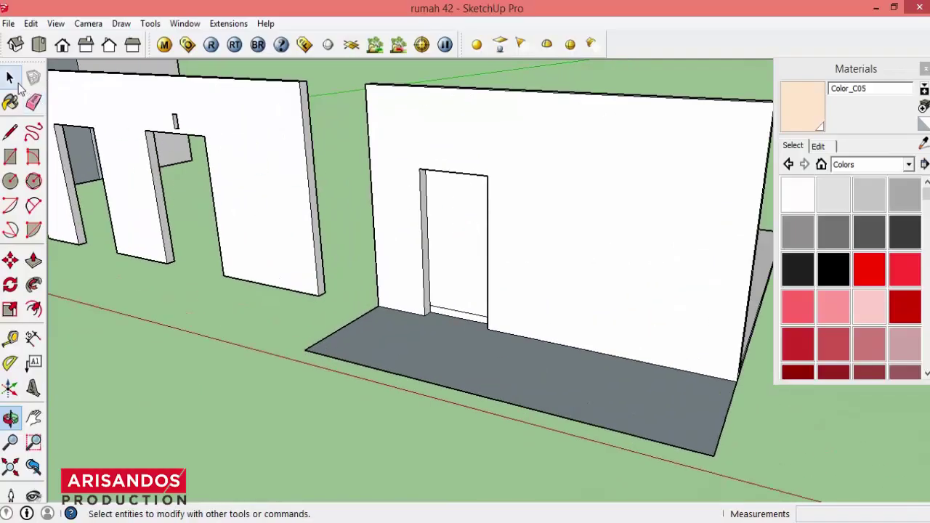
click(456, 244)
key(Delete)
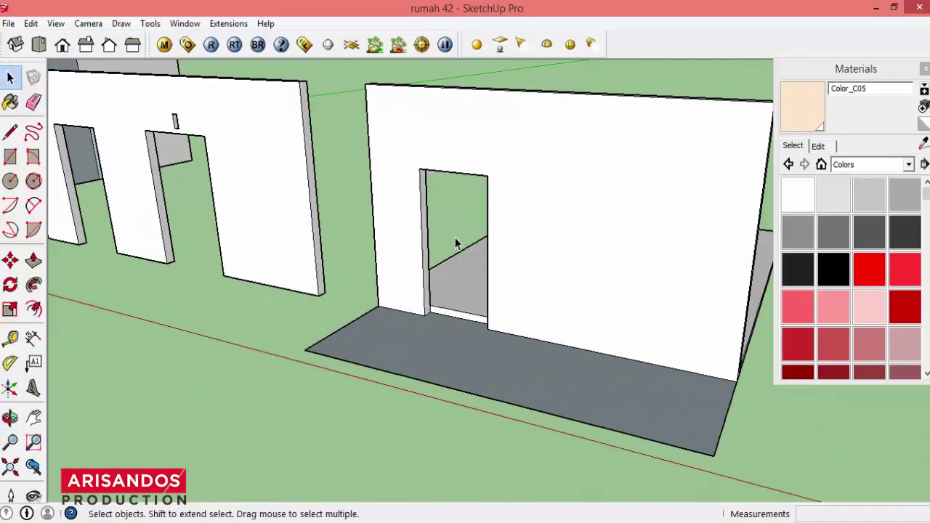
From a high view, draw a vertical line down from the wall's top corner
click(10, 418)
mouse_move(577, 316)
mouse_down()
mouse_move(339, 320)
mouse_move(415, 301)
mouse_move(304, 317)
mouse_move(237, 338)
mouse_move(339, 296)
mouse_move(475, 303)
mouse_move(412, 362)
mouse_move(249, 373)
mouse_up()
scroll(233, 338, up, 3)
scroll(339, 296, down, 3)
scroll(412, 362, up, 3)
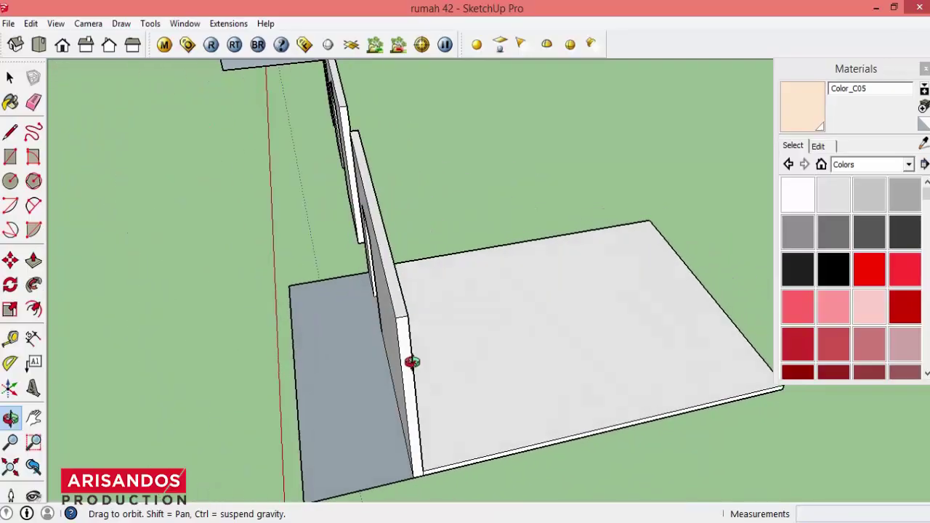
scroll(412, 361, down, 3)
click(10, 132)
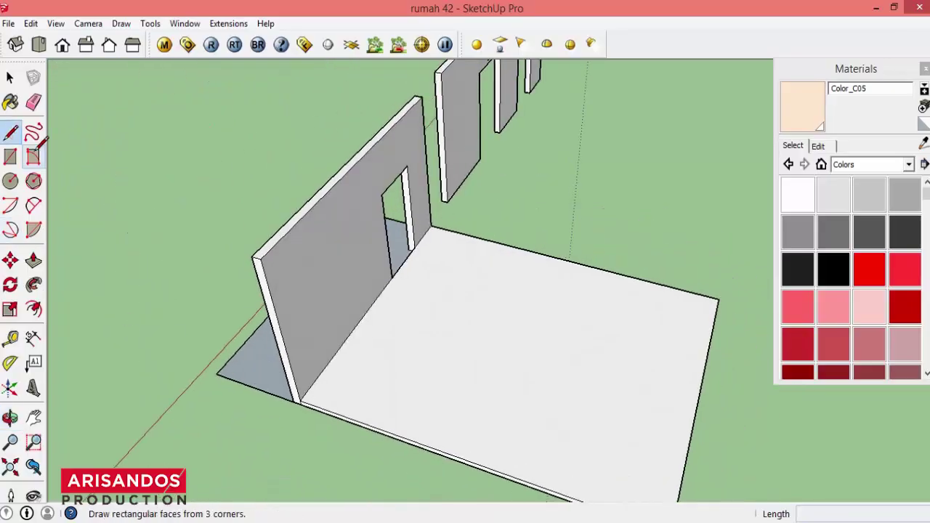
scroll(312, 380, up, 2)
scroll(308, 392, up, 1)
click(313, 386)
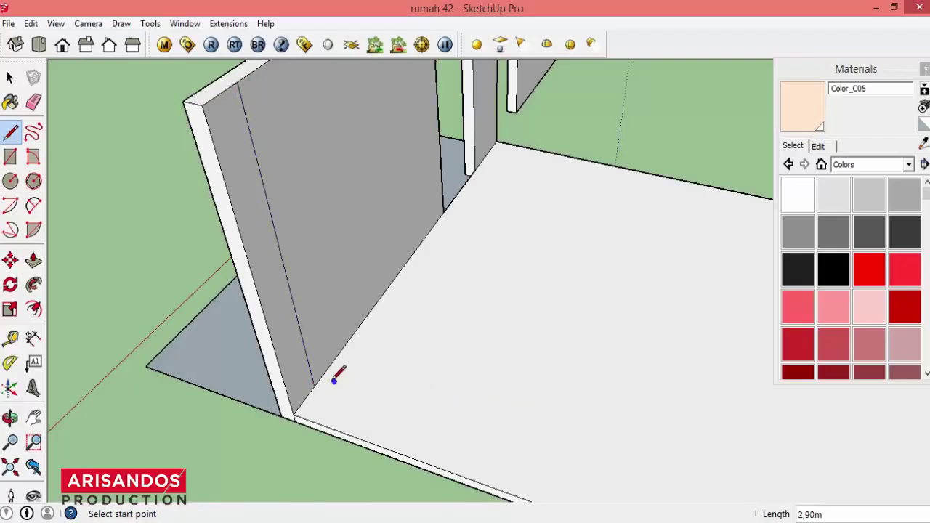
scroll(326, 342, down, 2)
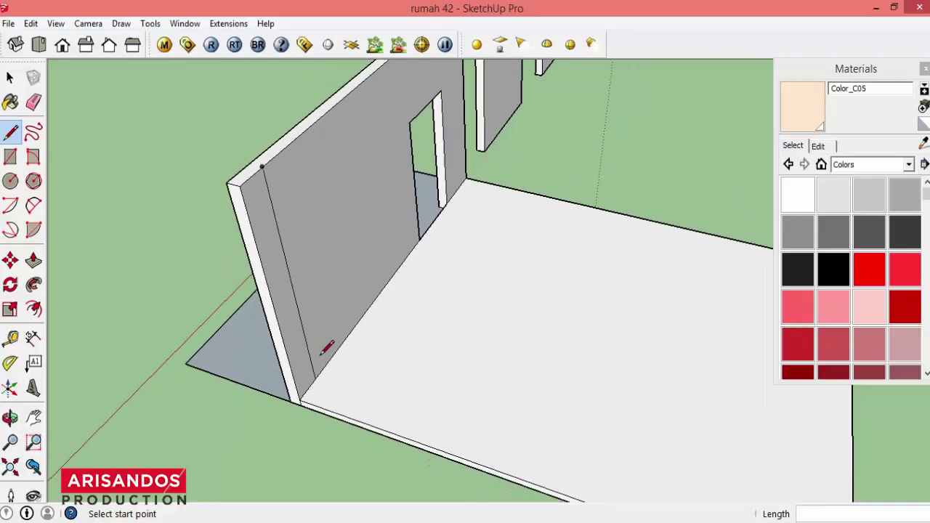
scroll(176, 395, down, 2)
Orbit around both sides of the door wall to check the new line
key(o)
mouse_move(207, 361)
mouse_down()
mouse_move(627, 239)
mouse_move(594, 291)
mouse_up()
scroll(594, 291, up, 3)
mouse_move(618, 231)
mouse_down()
mouse_move(525, 307)
mouse_move(292, 327)
mouse_move(307, 303)
mouse_up()
scroll(307, 303, up, 2)
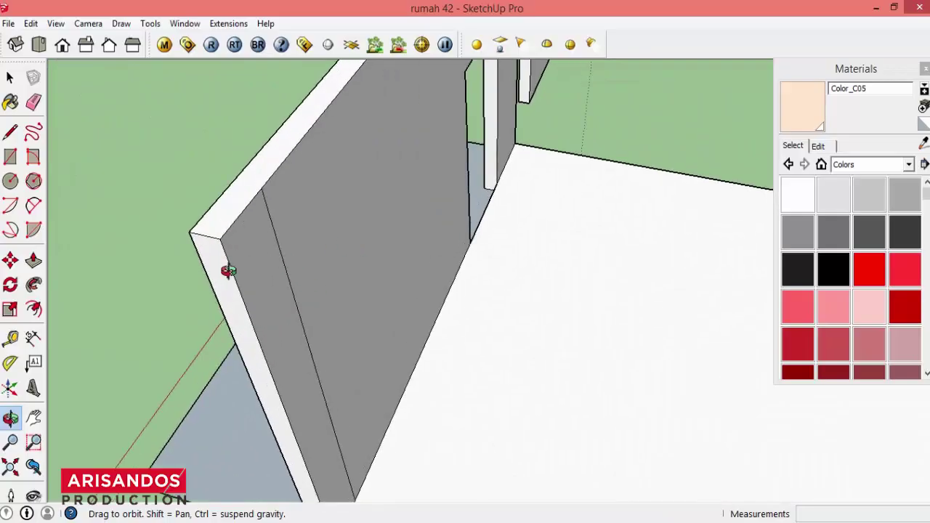
mouse_move(228, 271)
mouse_down()
mouse_move(546, 312)
mouse_move(656, 215)
mouse_move(604, 226)
mouse_move(596, 304)
mouse_up()
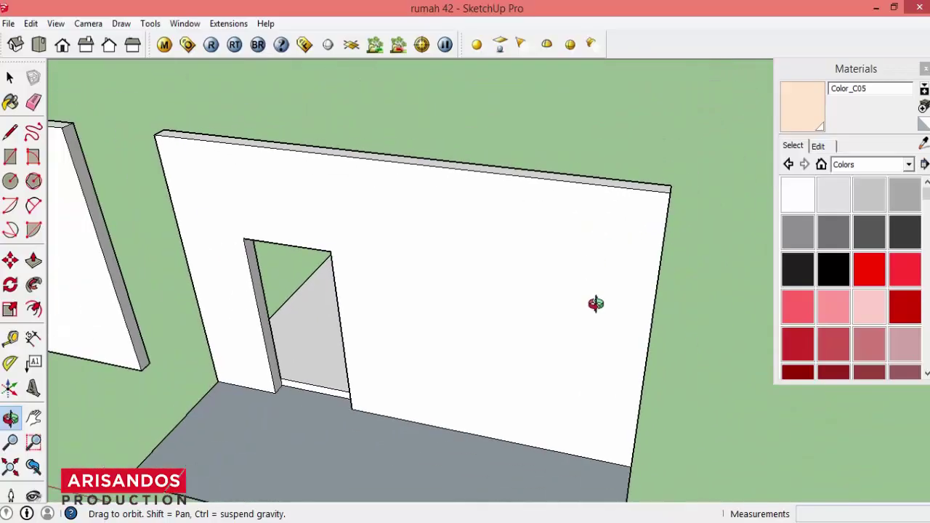
Draw a 1 by 2 door rectangle at the wall bottom right of the doorway
click(10, 157)
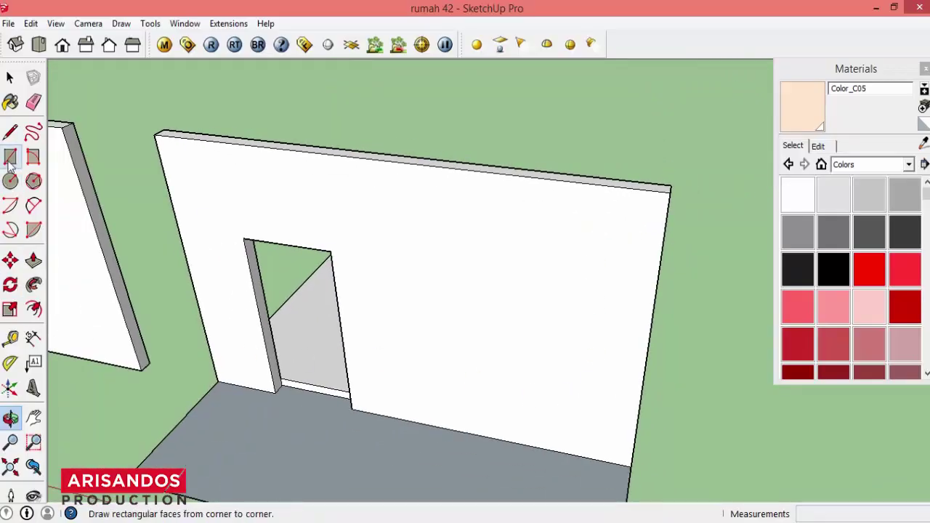
click(616, 463)
text(1;)
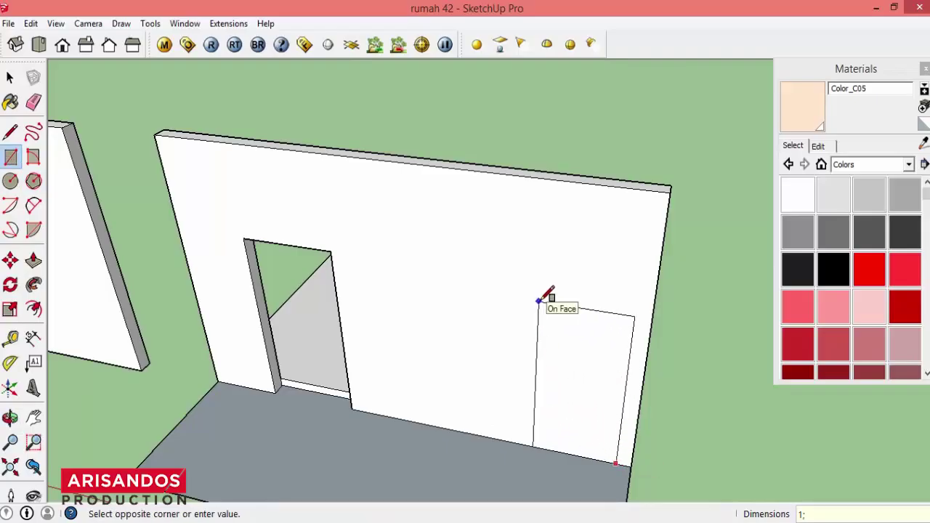
text(2)
key(Return)
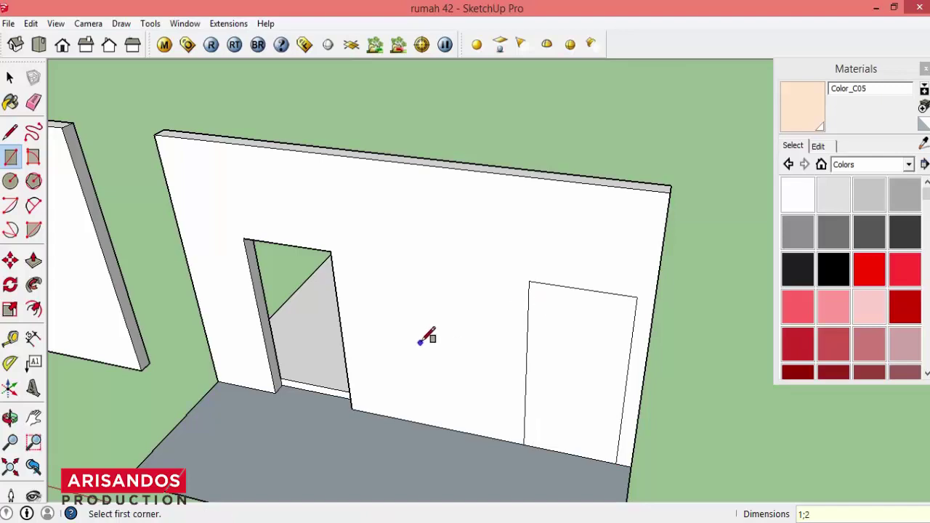
Push the door face 0.15 m into the wall, then undo that recess
click(33, 260)
click(588, 421)
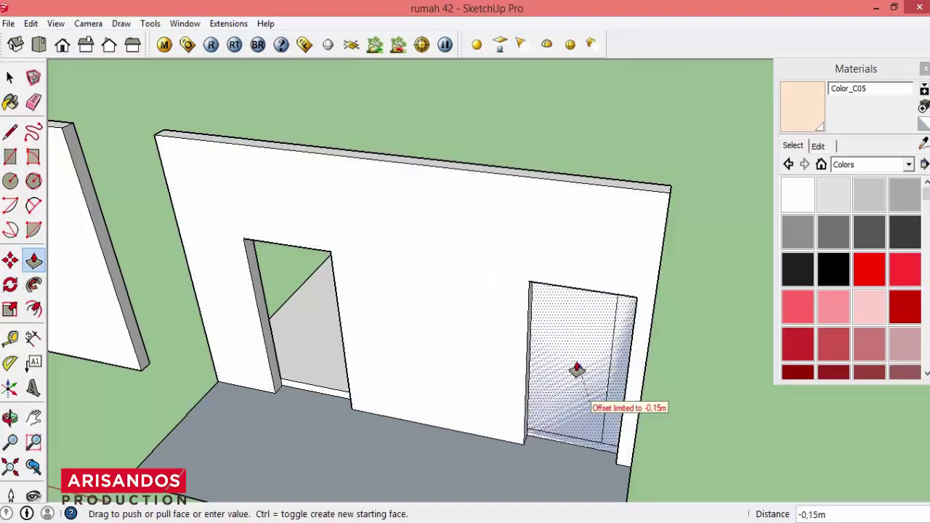
click(573, 361)
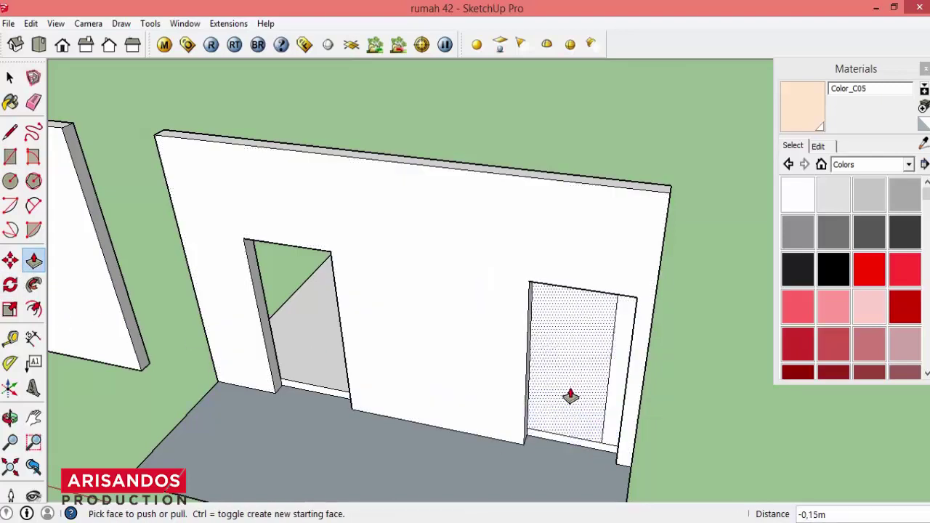
scroll(570, 396, down, 5)
scroll(587, 470, up, 3)
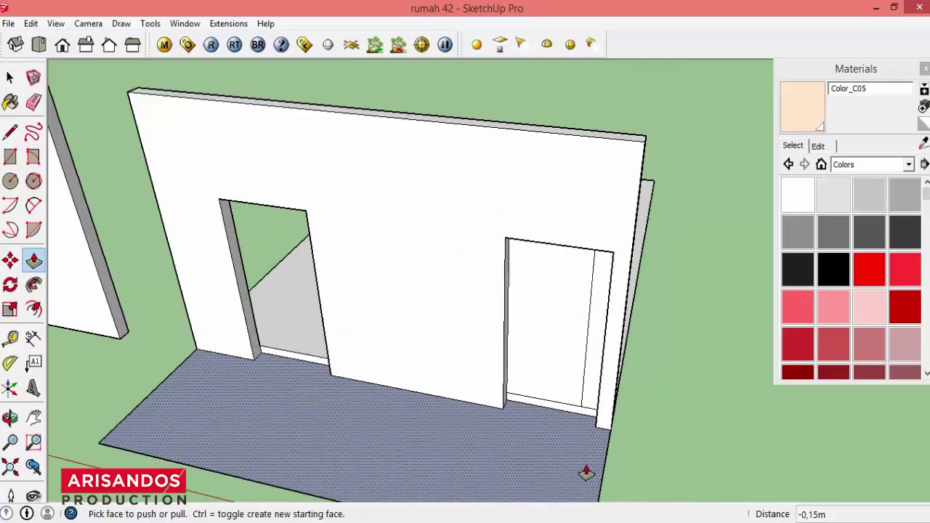
scroll(385, 346, up, 3)
key(ctrl+z)
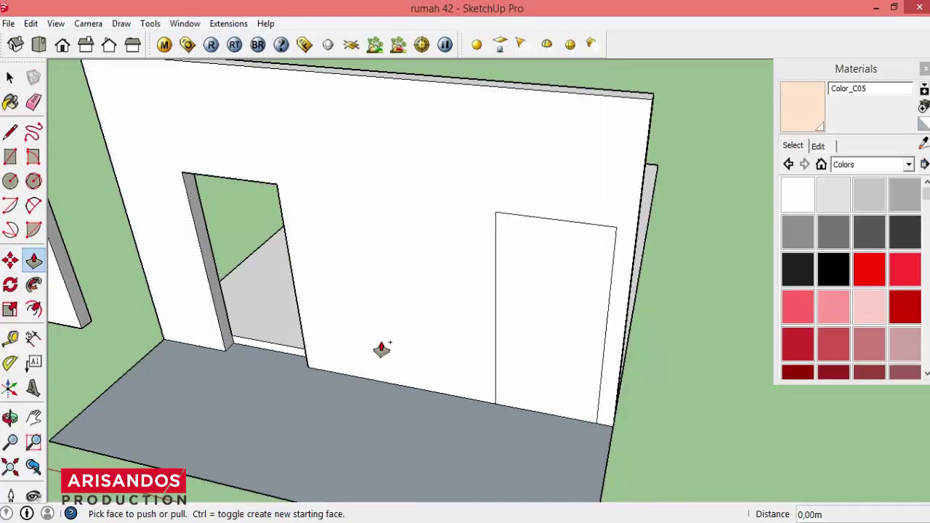
Pull the floor slab up to give it some thickness
click(10, 77)
click(32, 260)
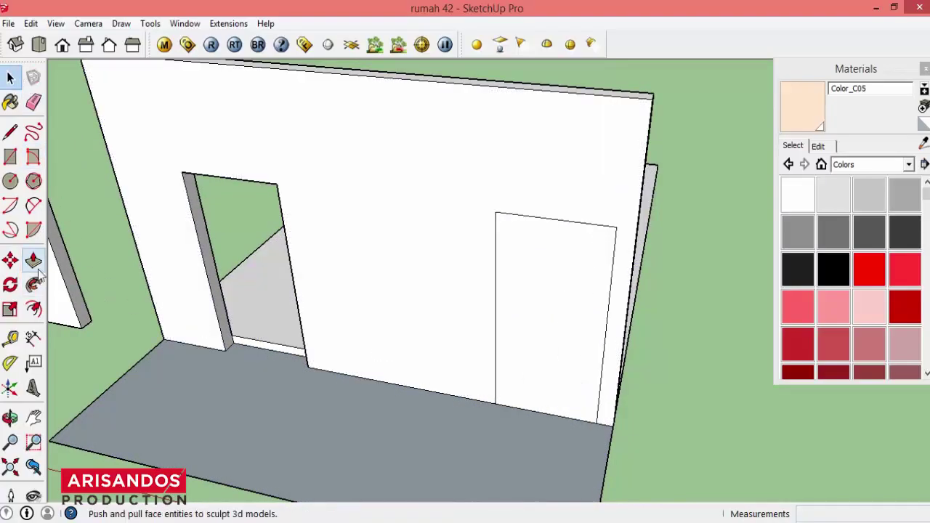
mouse_move(238, 368)
mouse_down()
mouse_move(262, 332)
mouse_move(271, 358)
mouse_up()
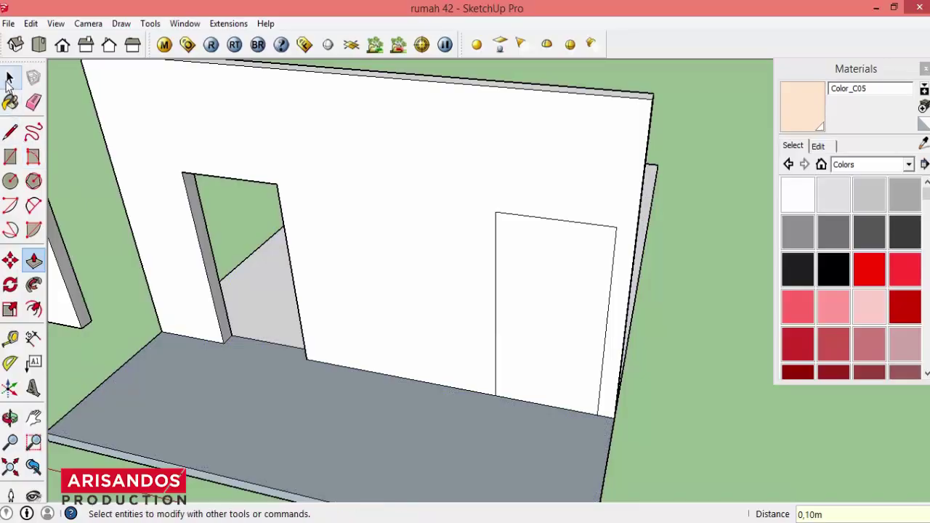
Recess the door face 0.15 m into the wall
click(10, 76)
click(33, 260)
drag(515, 337, 544, 303)
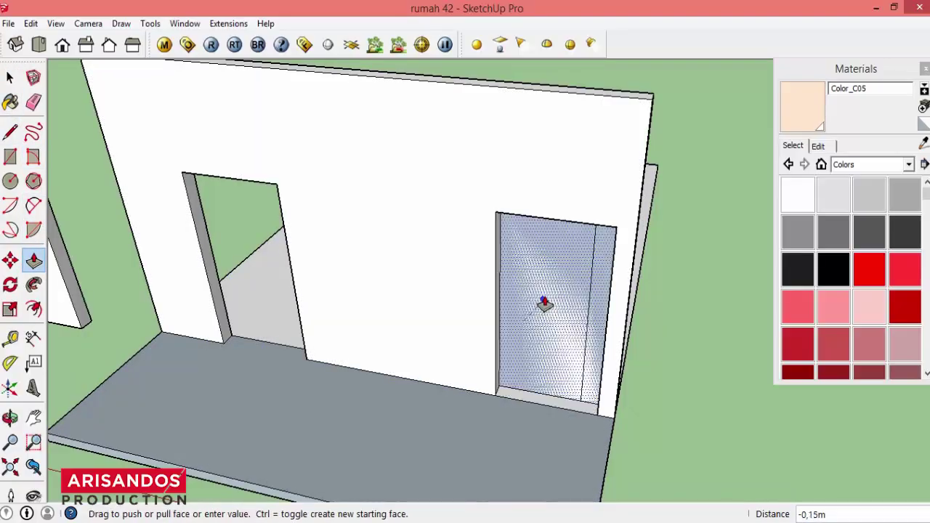
click(552, 291)
scroll(558, 320, up, 2)
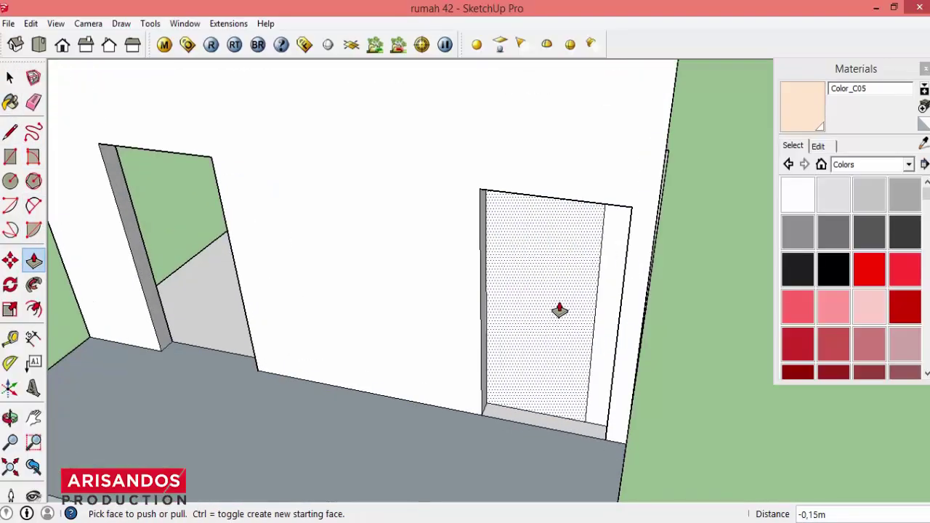
scroll(556, 312, up, 2)
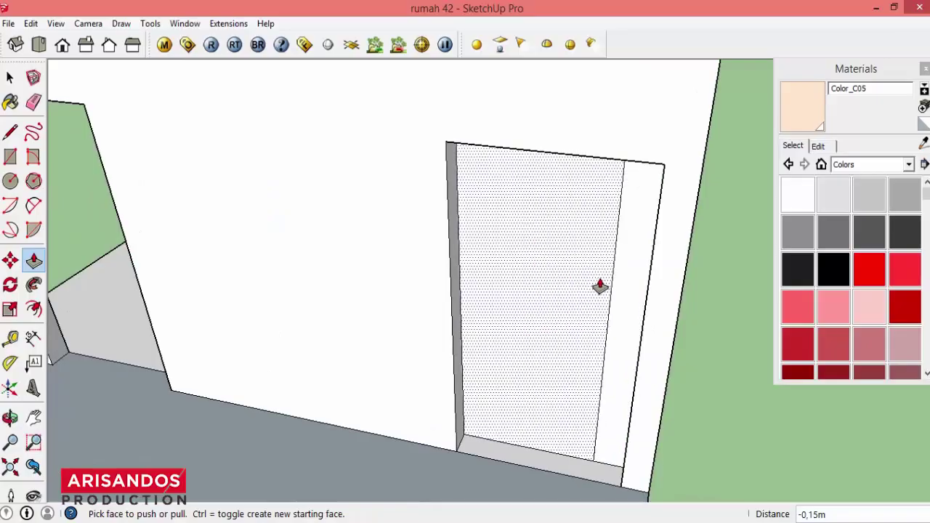
scroll(220, 446, down, 2)
scroll(79, 436, down, 3)
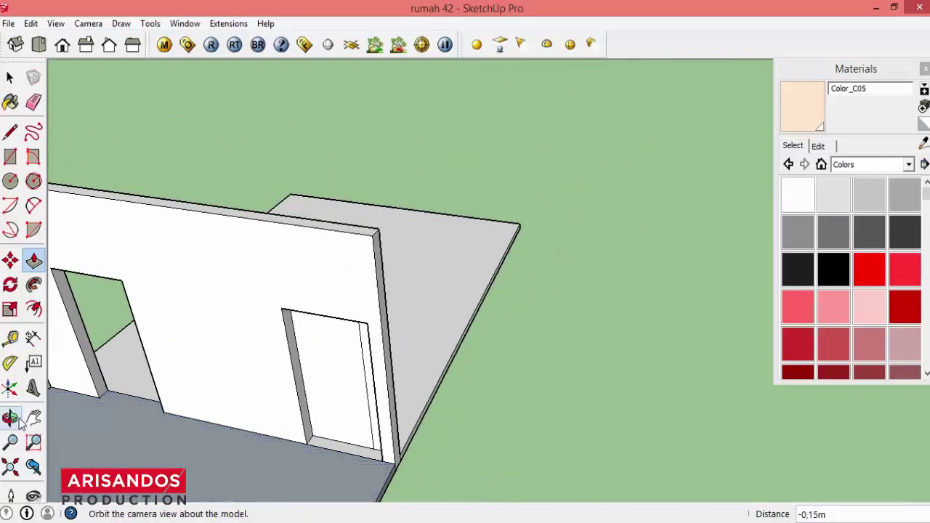
click(11, 418)
mouse_move(394, 331)
mouse_down()
mouse_move(259, 380)
mouse_move(326, 243)
mouse_move(207, 262)
mouse_move(321, 170)
mouse_move(222, 213)
mouse_move(286, 249)
mouse_up()
mouse_move(253, 203)
mouse_down()
mouse_move(262, 189)
mouse_move(314, 228)
mouse_move(243, 276)
mouse_move(436, 203)
mouse_move(417, 327)
mouse_move(501, 254)
mouse_move(527, 279)
mouse_up()
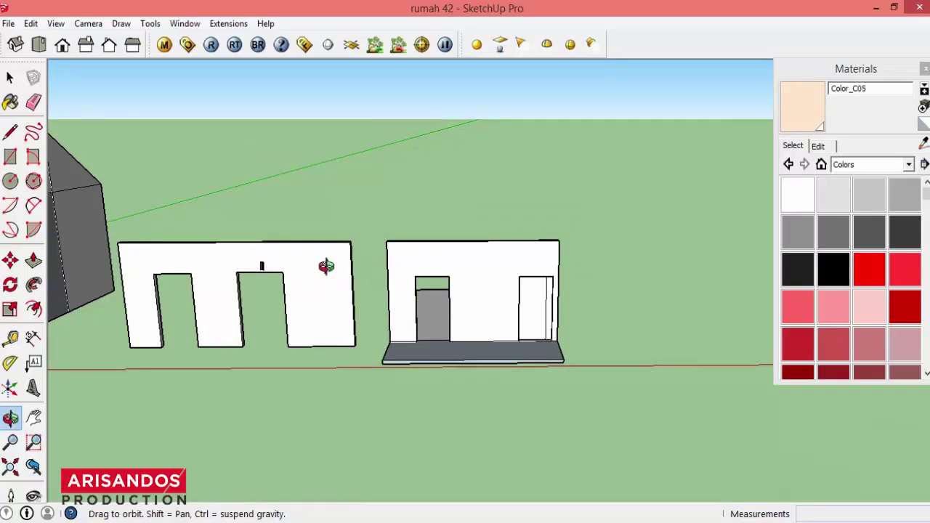
mouse_move(326, 266)
mouse_down()
mouse_move(342, 326)
mouse_move(252, 245)
mouse_up()
scroll(260, 268, up, 5)
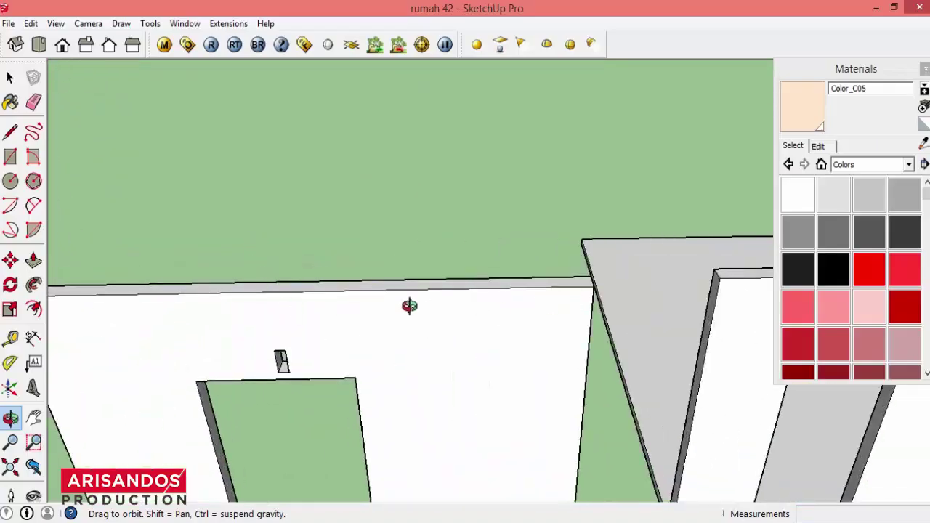
drag(409, 306, 351, 368)
scroll(318, 287, up, 2)
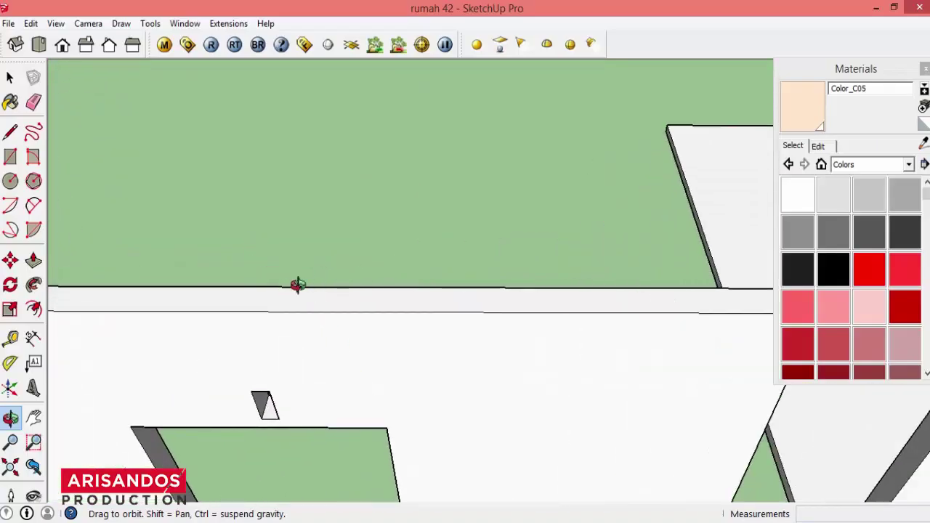
drag(278, 285, 191, 319)
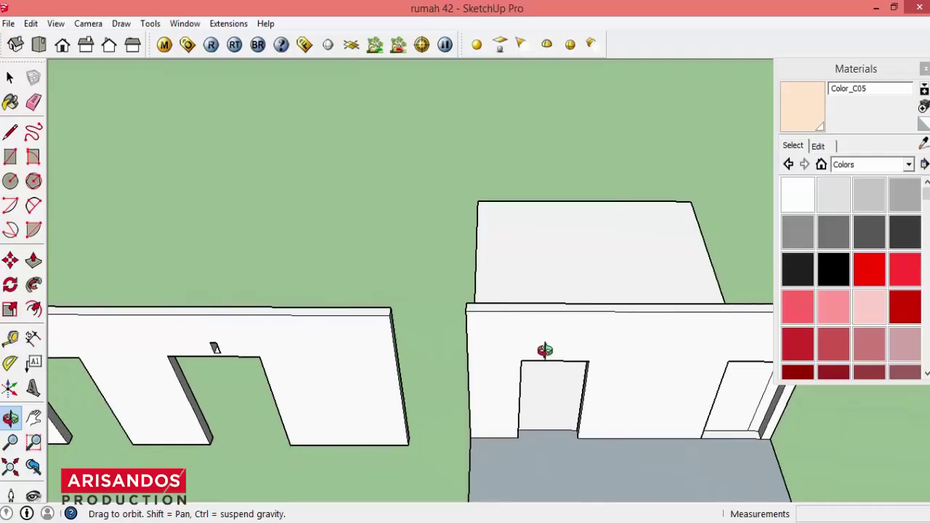
scroll(207, 370, up, 3)
scroll(216, 322, up, 3)
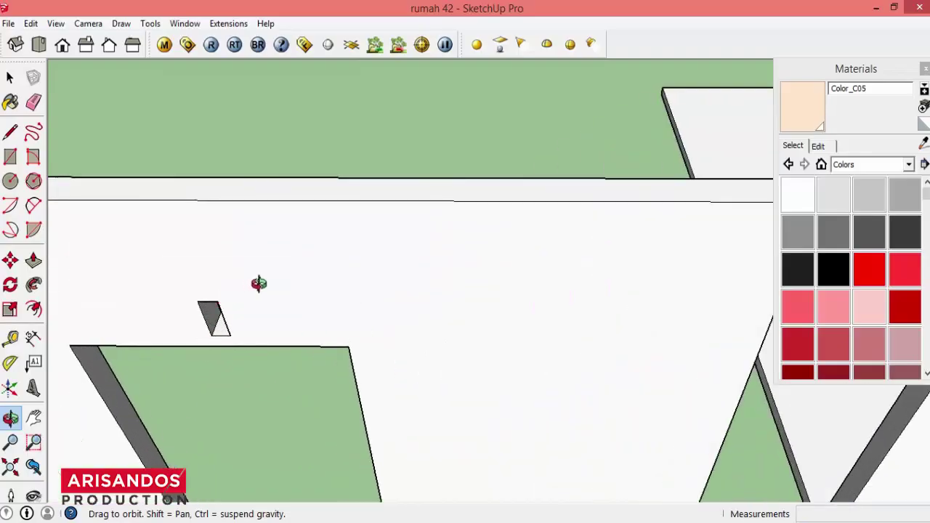
scroll(240, 340, down, 3)
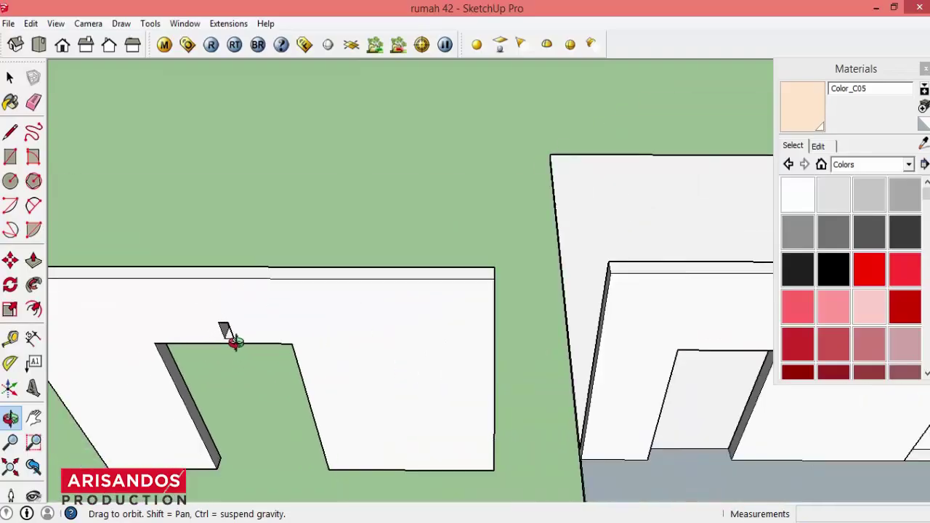
scroll(681, 336, down, 2)
scroll(486, 389, down, 3)
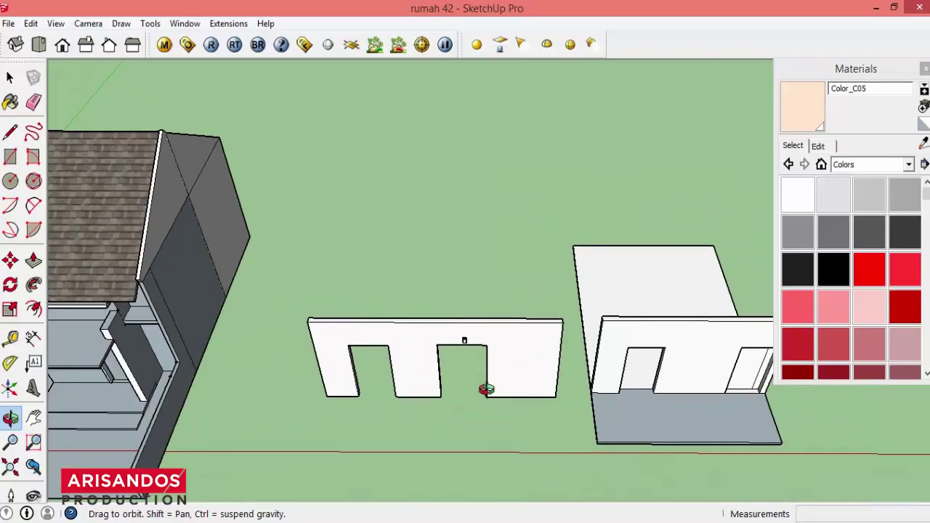
Pan to the room wall and erase the extra vertical line in the door frame
click(34, 418)
drag(434, 299, 241, 289)
scroll(563, 377, up, 2)
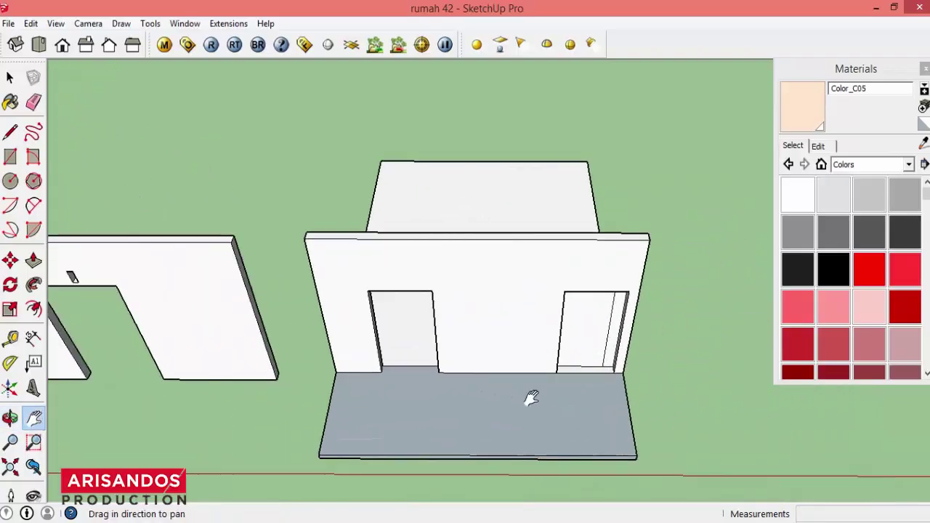
scroll(529, 394, up, 2)
drag(577, 365, 494, 336)
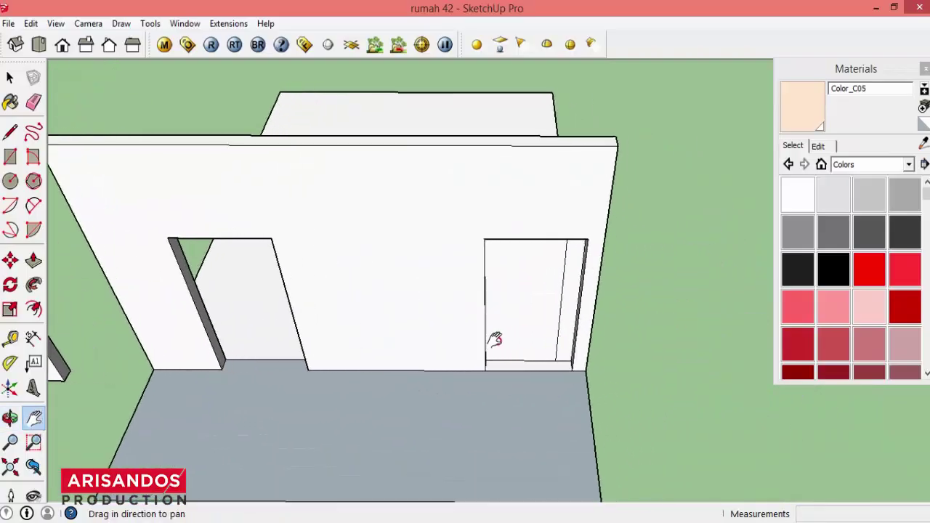
click(34, 102)
drag(546, 295, 566, 320)
scroll(566, 320, down, 3)
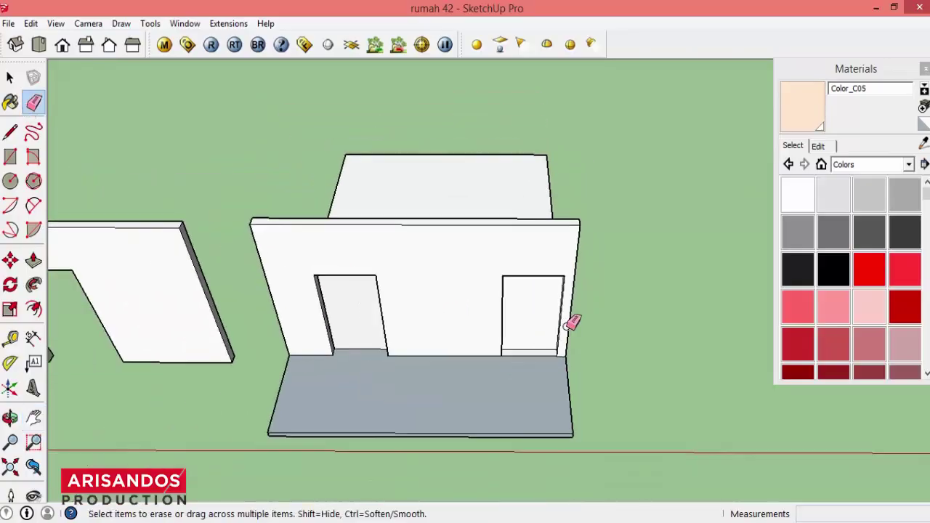
scroll(573, 324, down, 3)
Orbit for an overall view of both walls and slab beside the house
click(10, 418)
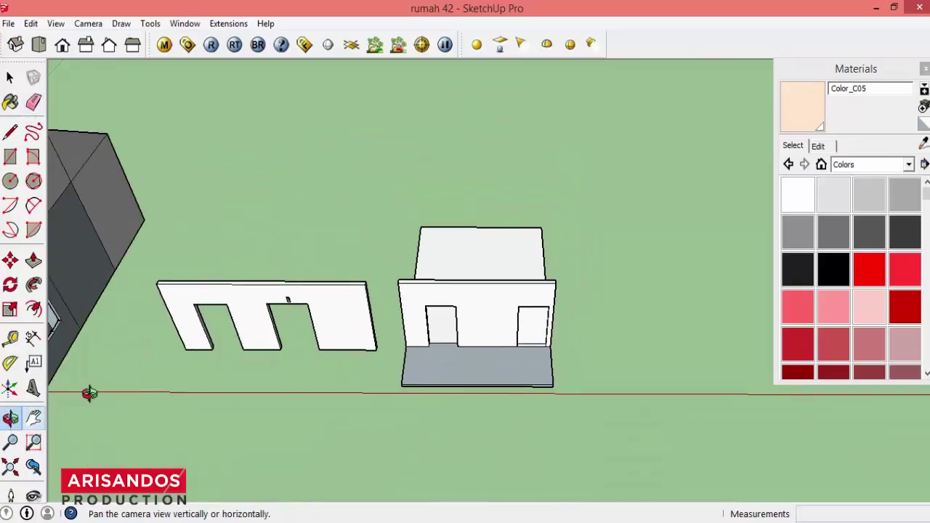
mouse_move(87, 390)
mouse_down()
mouse_move(332, 259)
mouse_move(376, 202)
mouse_move(358, 171)
mouse_move(266, 203)
mouse_move(240, 227)
mouse_move(284, 266)
mouse_move(255, 272)
mouse_up()
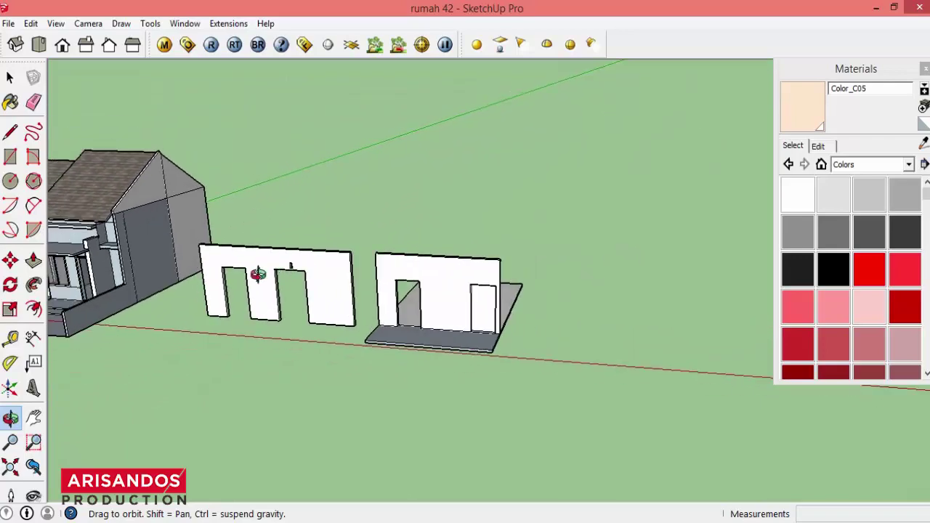
scroll(224, 275, up, 2)
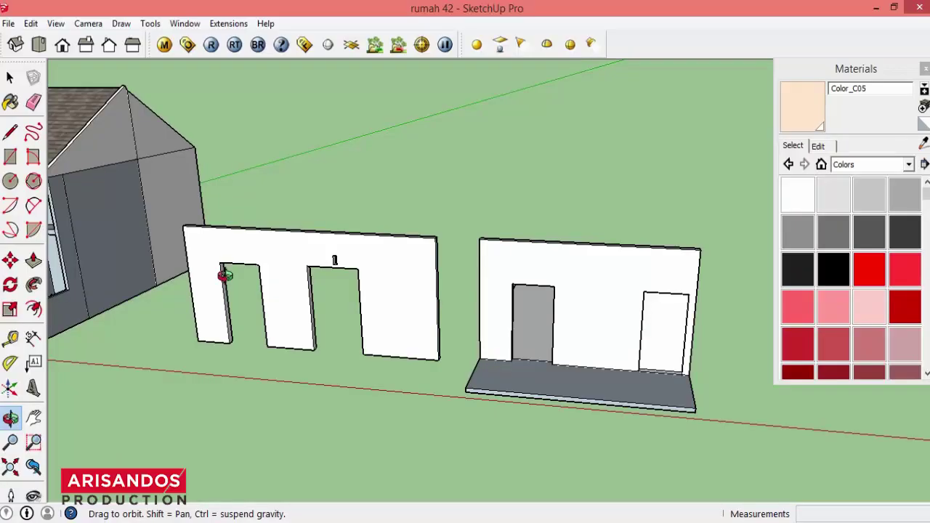
mouse_move(451, 350)
mouse_down()
mouse_move(438, 297)
mouse_move(372, 302)
mouse_move(346, 317)
mouse_up()
mouse_move(423, 301)
mouse_down()
mouse_move(381, 335)
mouse_move(463, 312)
mouse_up()
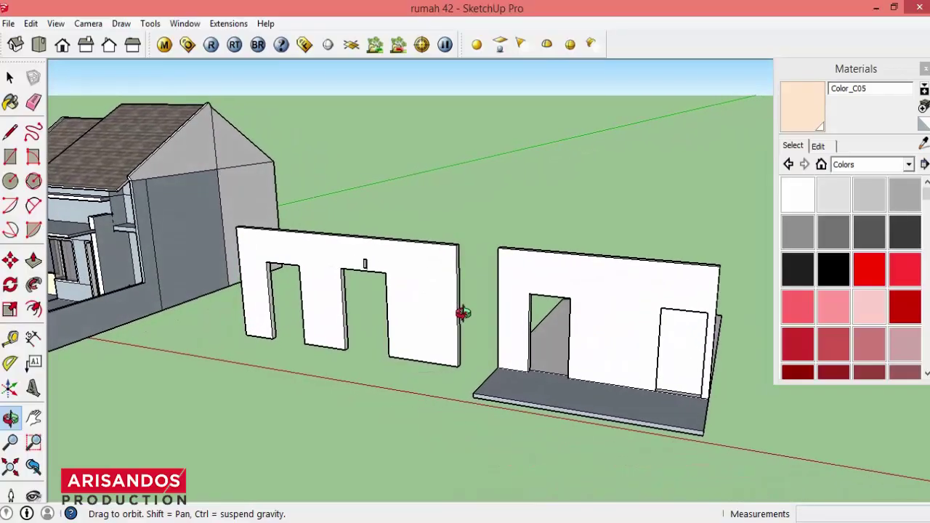